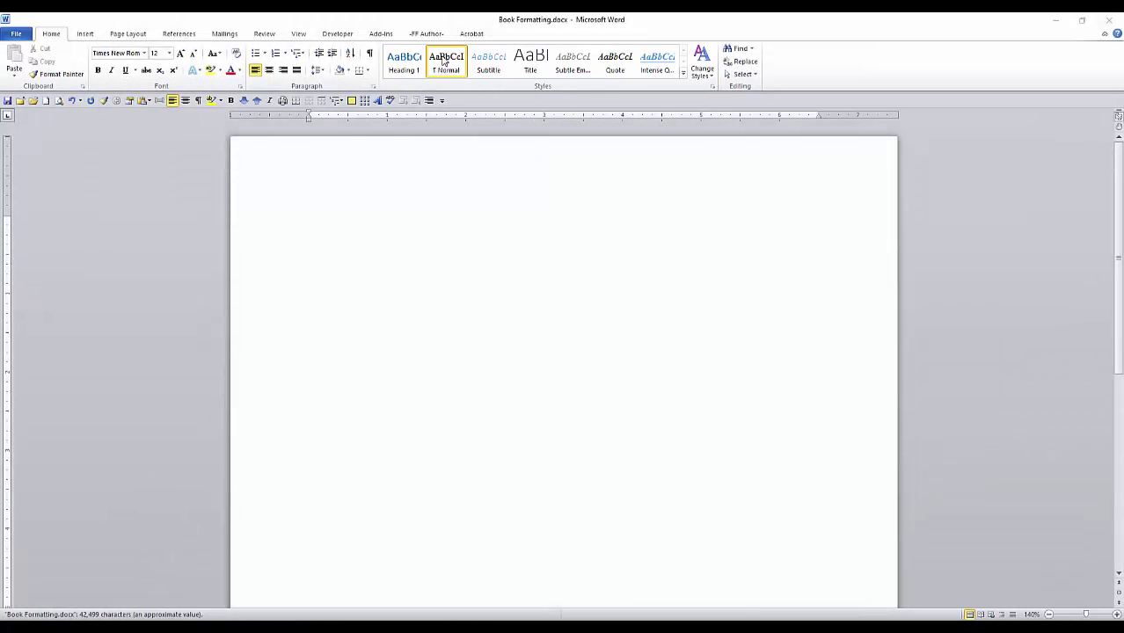
- Modify the Normal style to use 10 pt text, Automatic font color and justified alignment
right_click(446, 60)
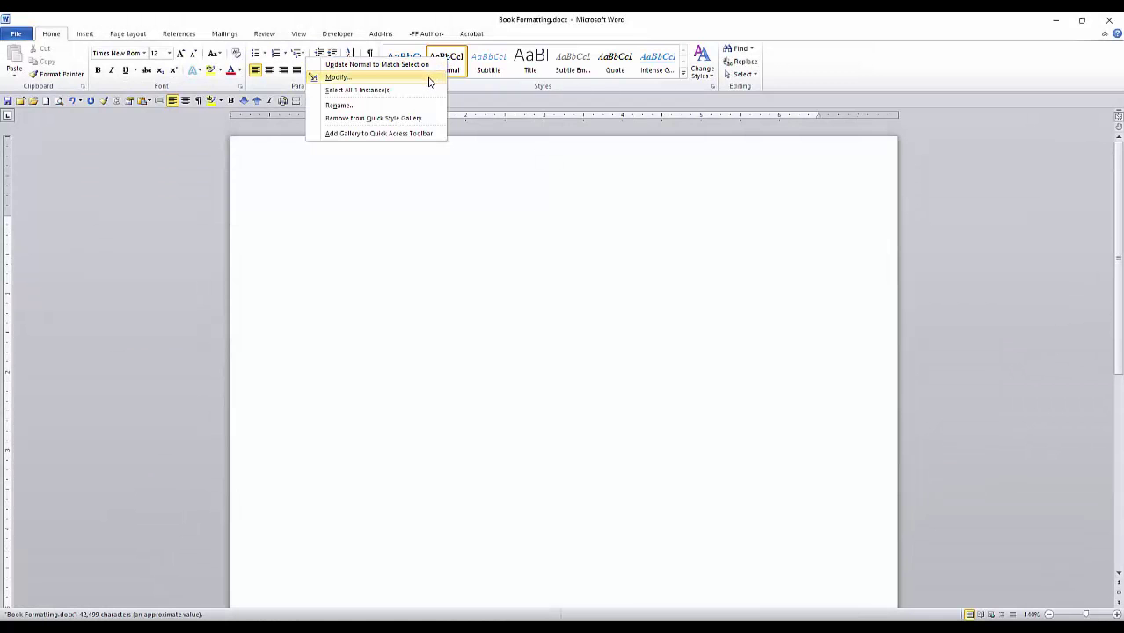
click(653, 255)
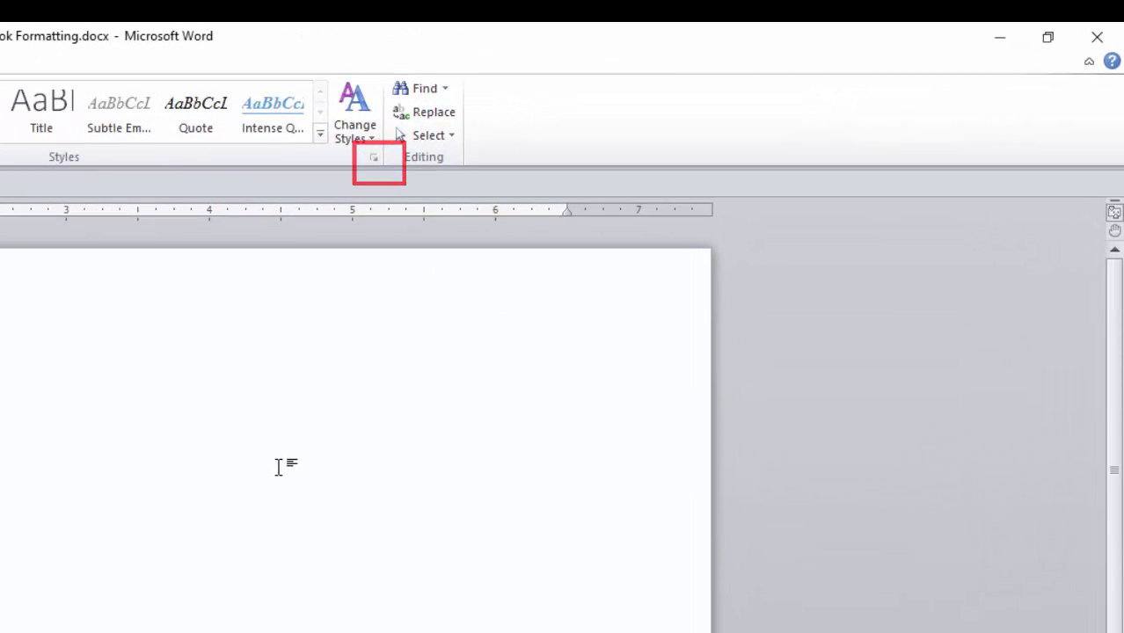
click(373, 157)
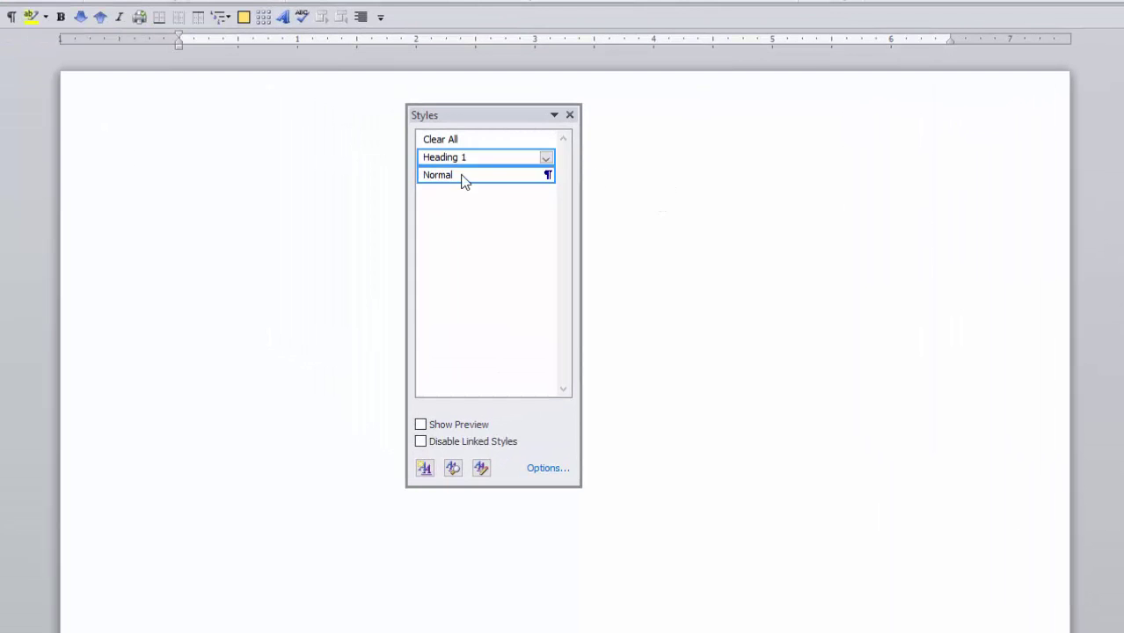
click(546, 175)
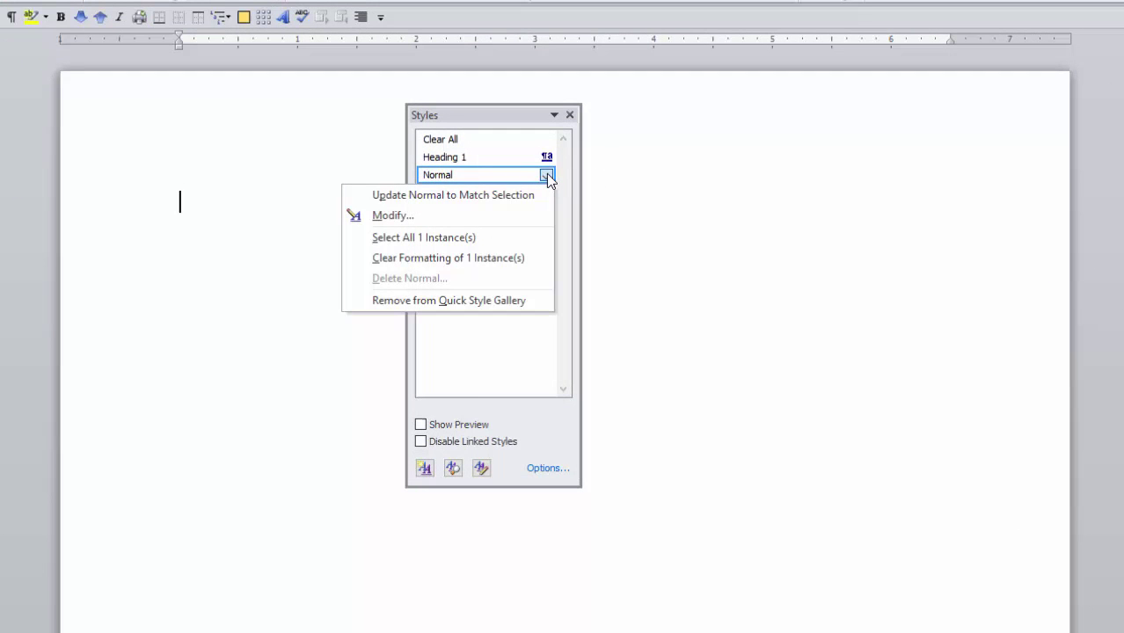
click(519, 216)
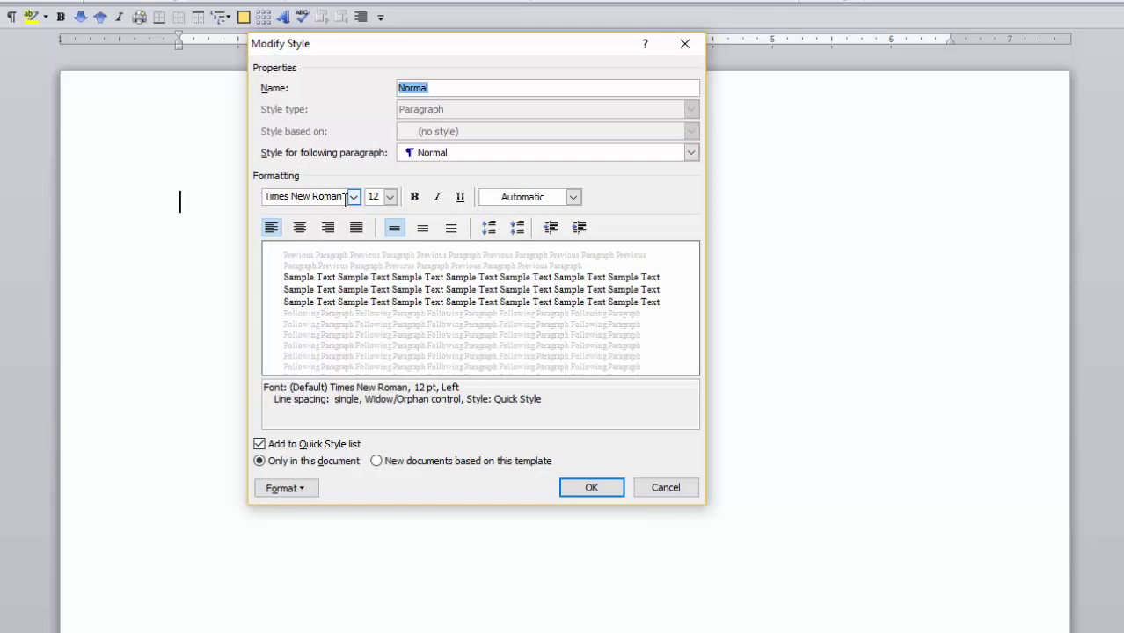
click(390, 198)
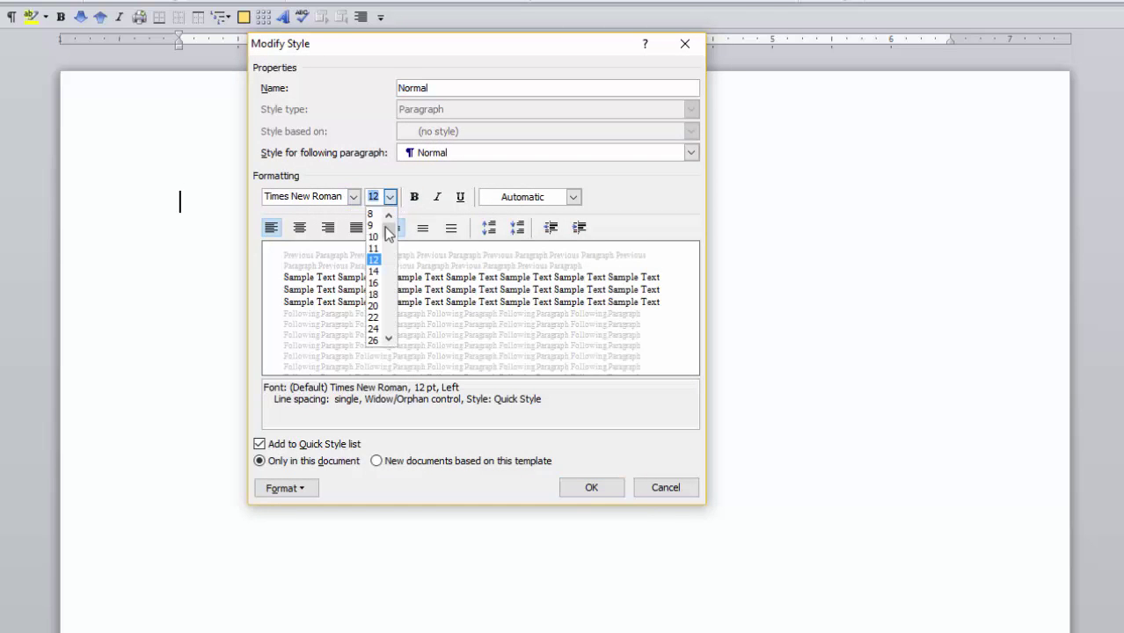
click(376, 236)
click(575, 198)
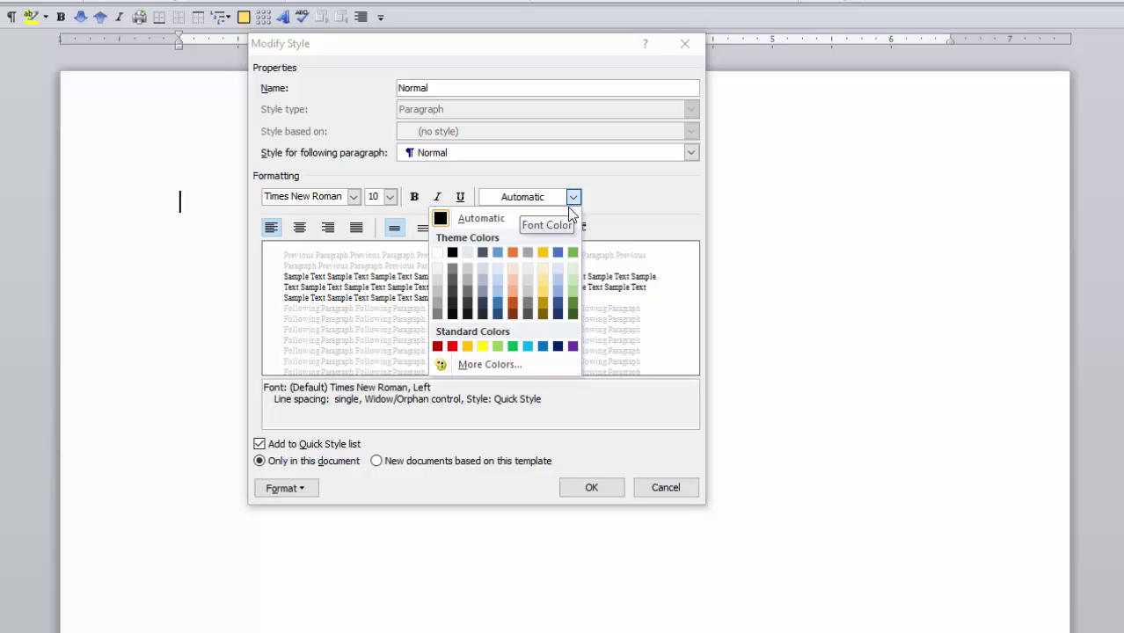
click(477, 220)
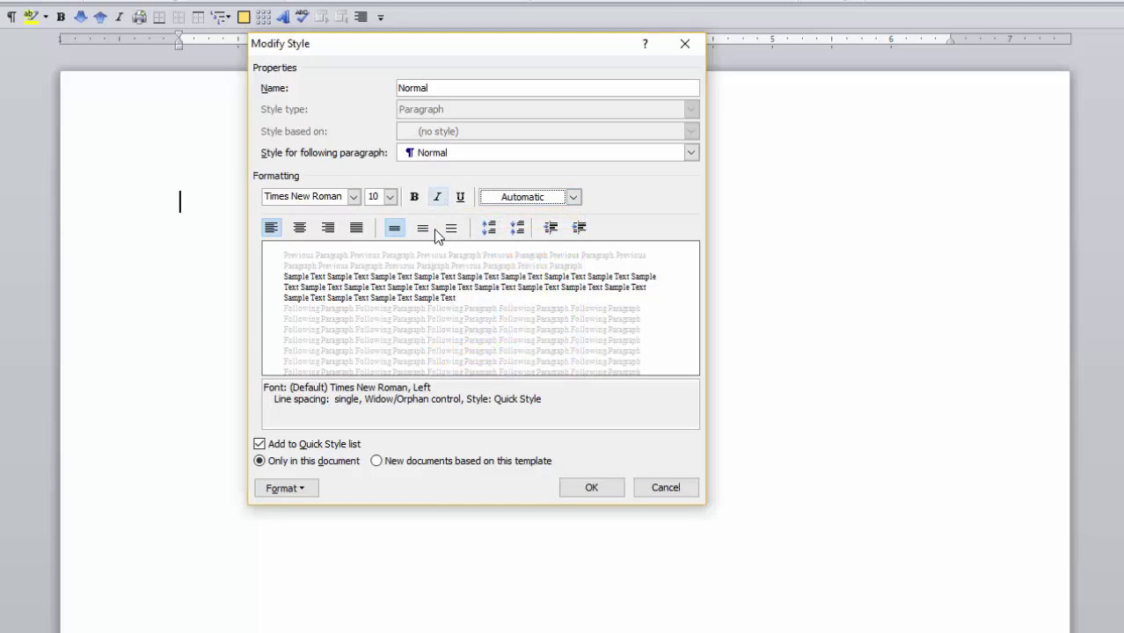
click(356, 227)
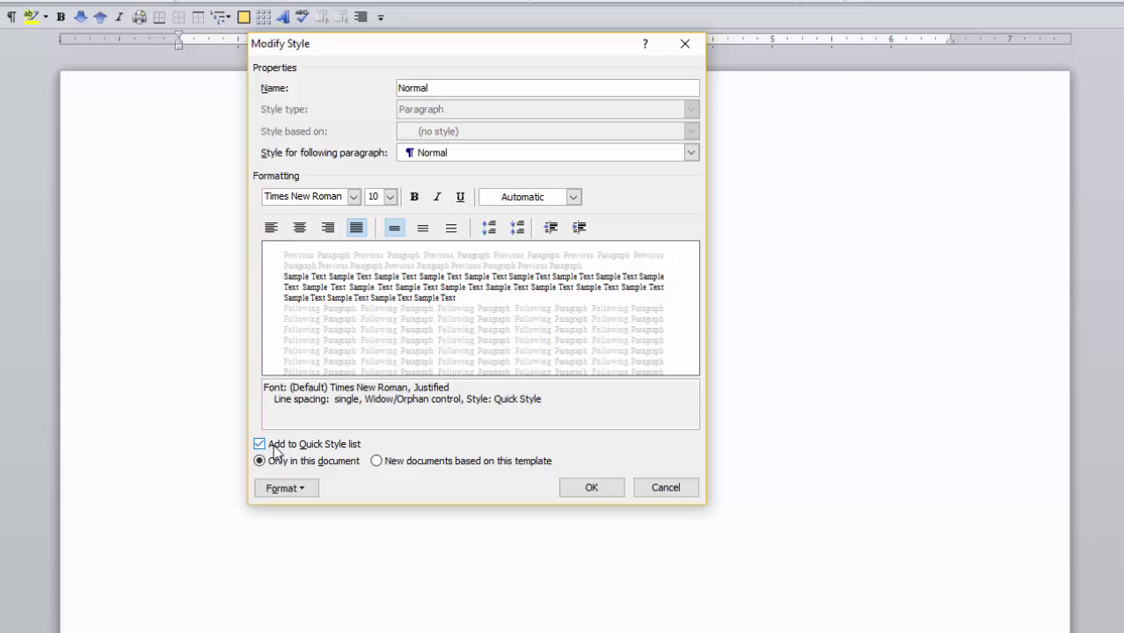
- Set the Normal style's paragraph spacing to 6 pt after with 1.5 line spacing, and save the style changes
click(295, 489)
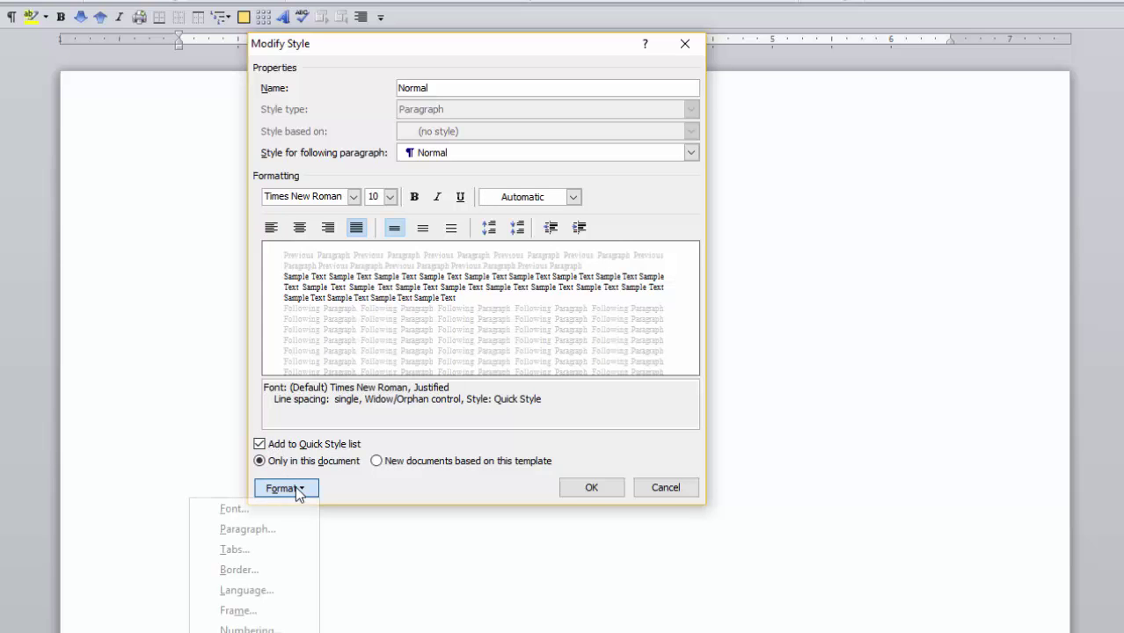
click(258, 531)
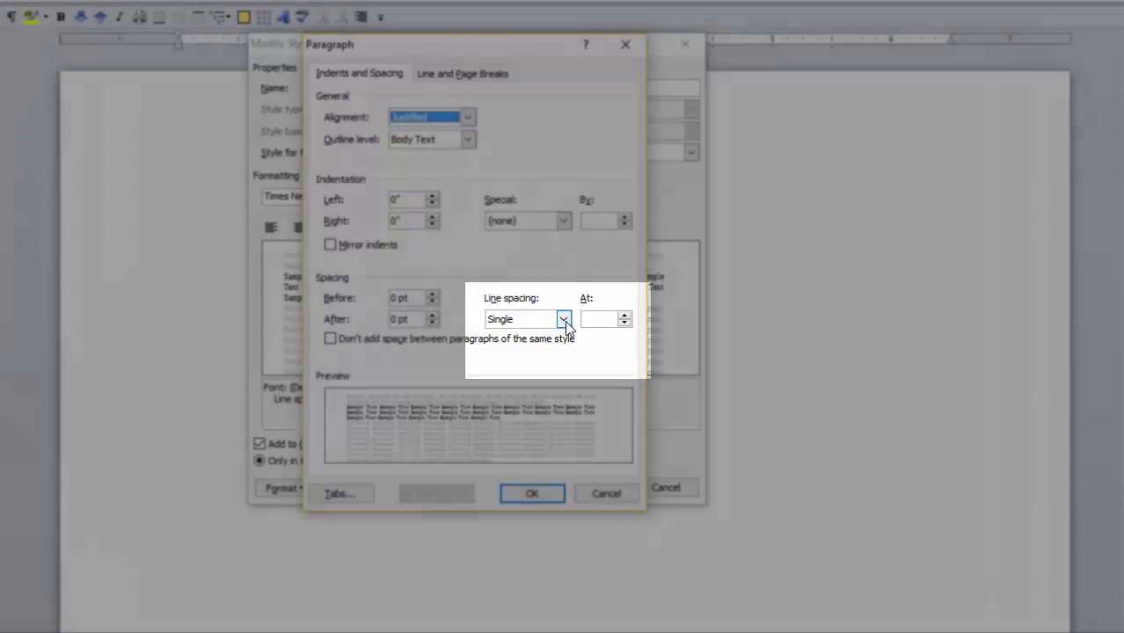
click(564, 320)
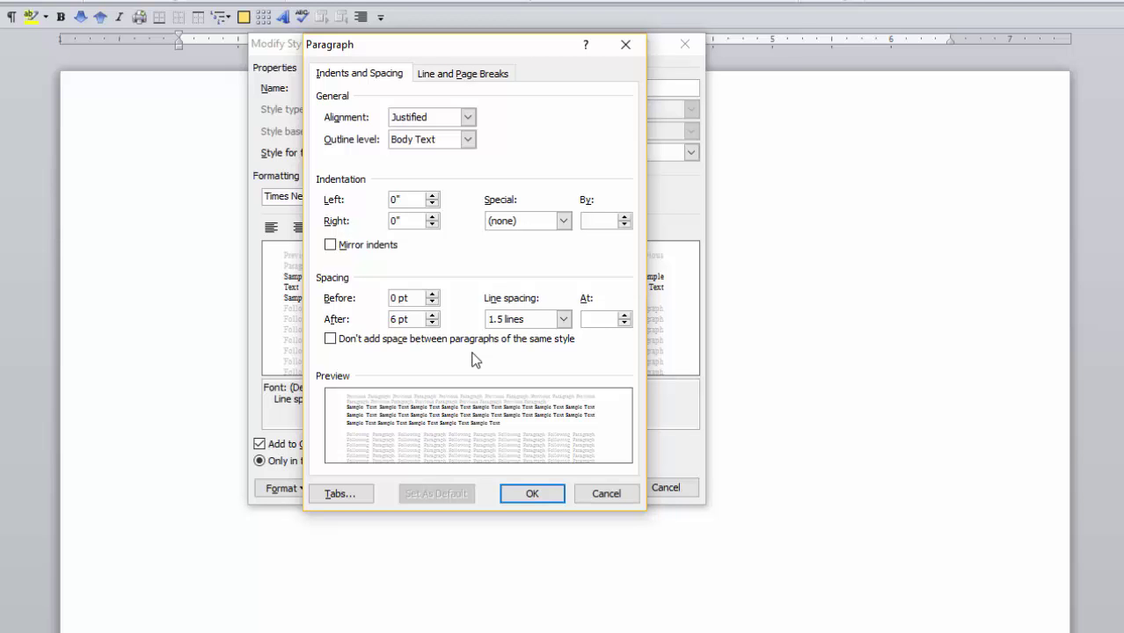
click(532, 493)
click(591, 488)
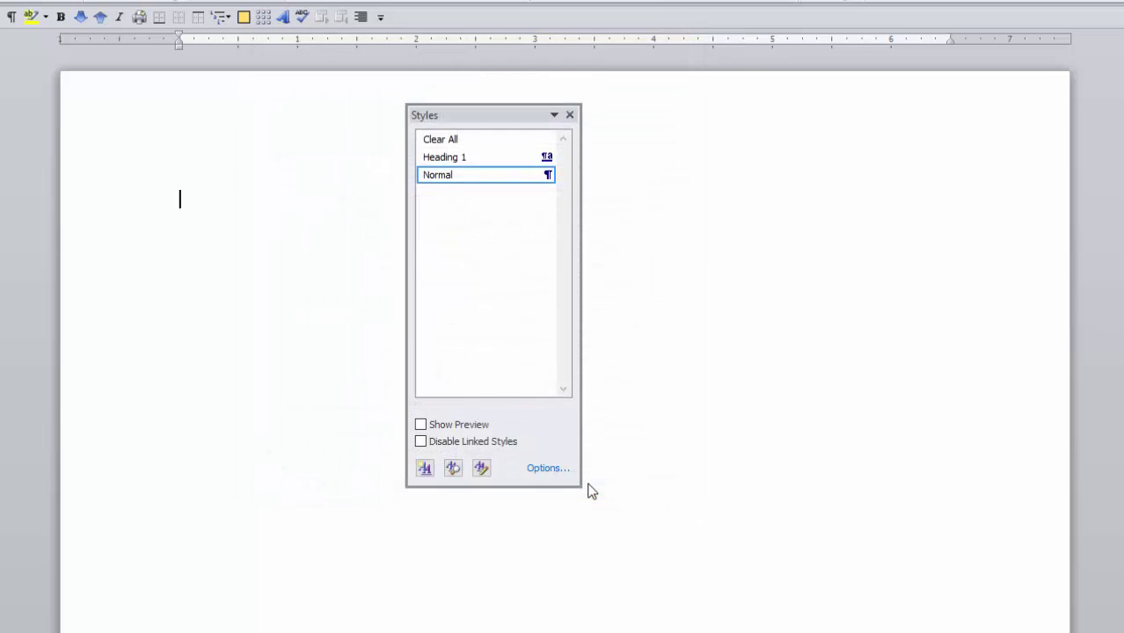
click(570, 114)
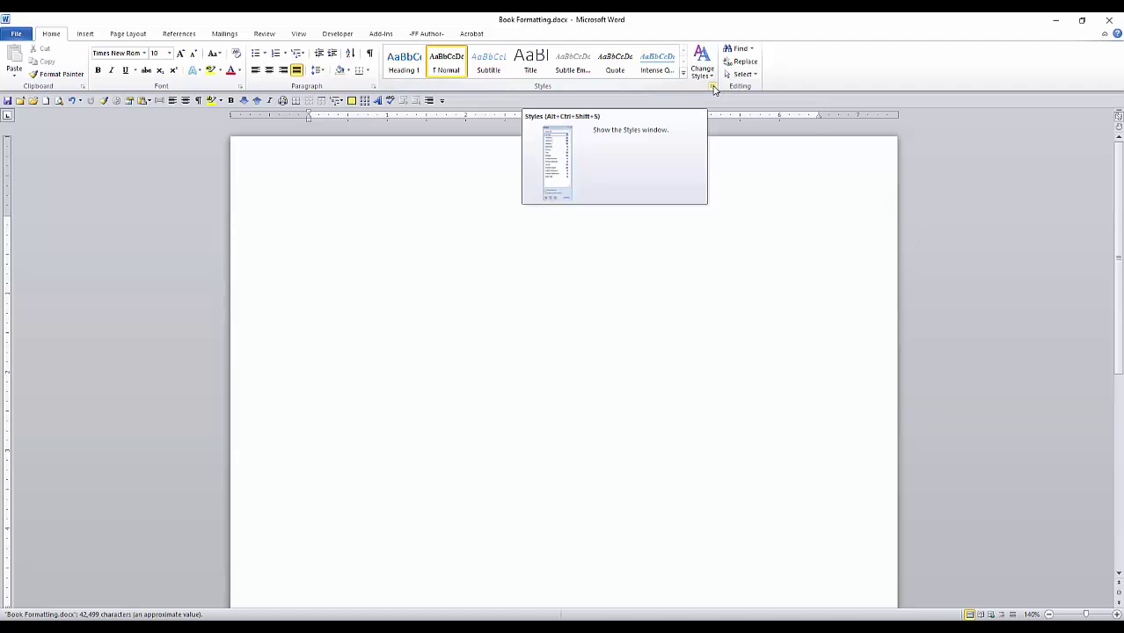
- Start a new paragraph style based on Normal and name it Secondary Paragraph
click(711, 88)
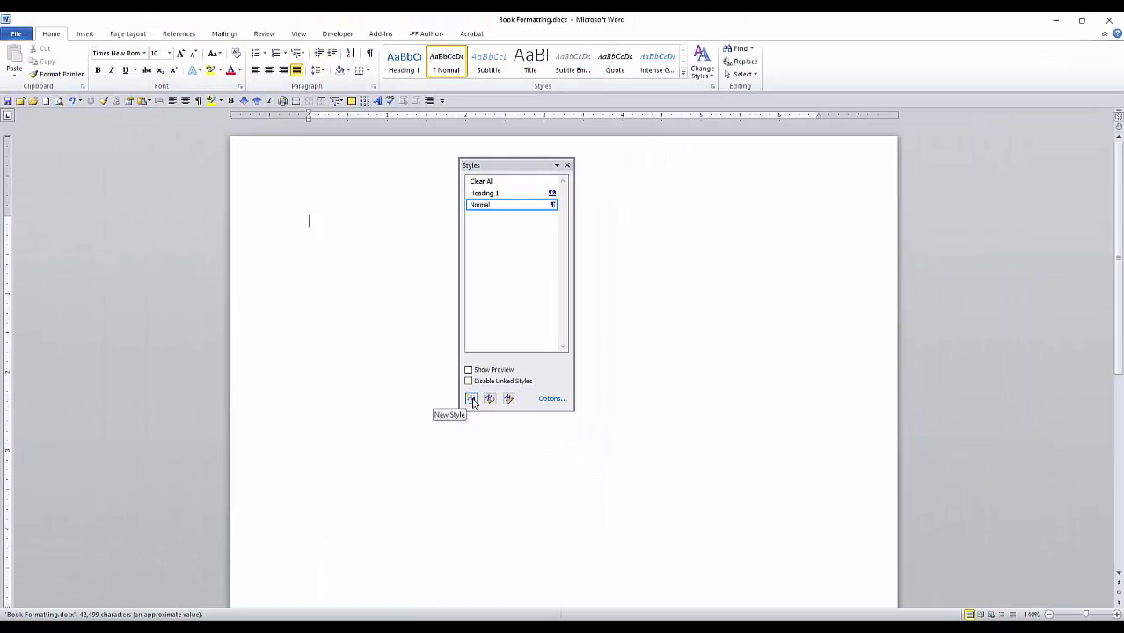
click(471, 399)
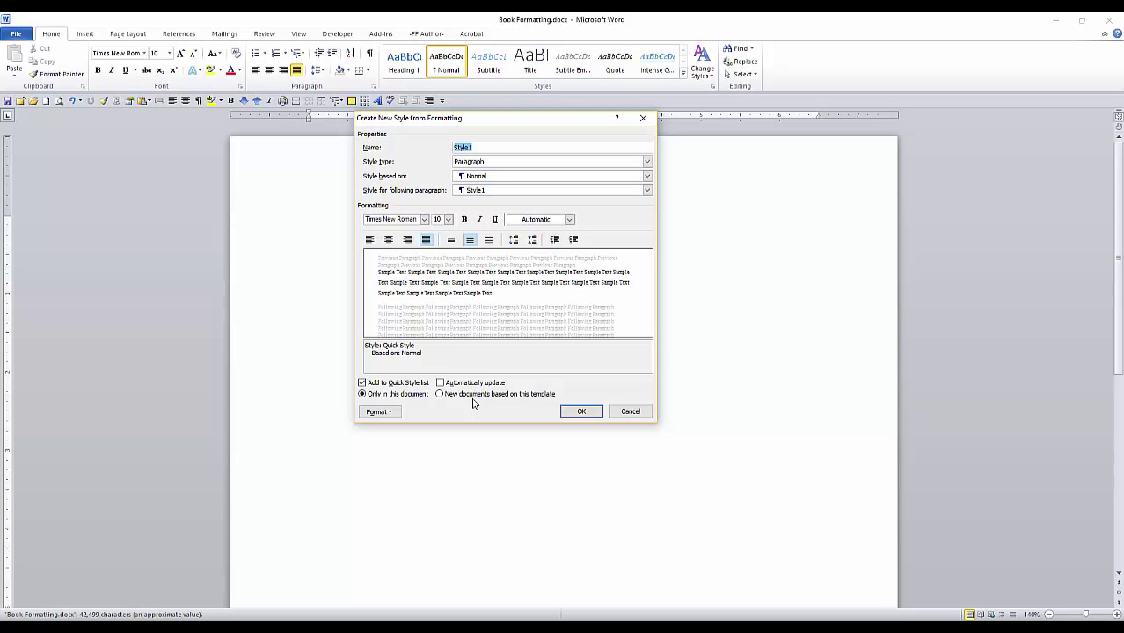
text(Secondary Paragraph)
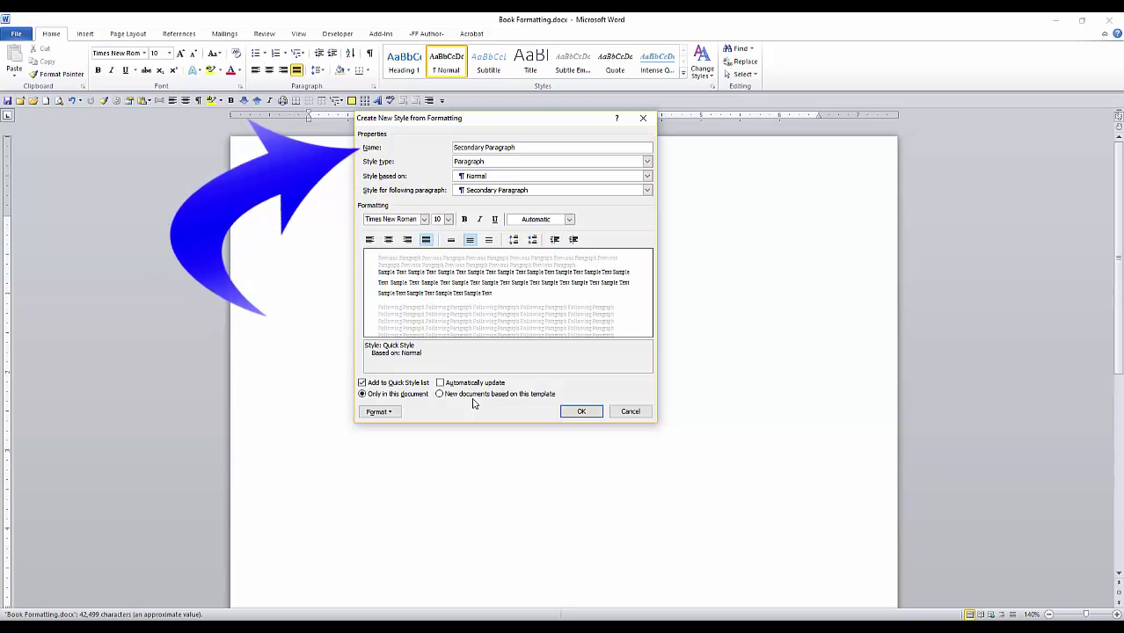
key(Tab)
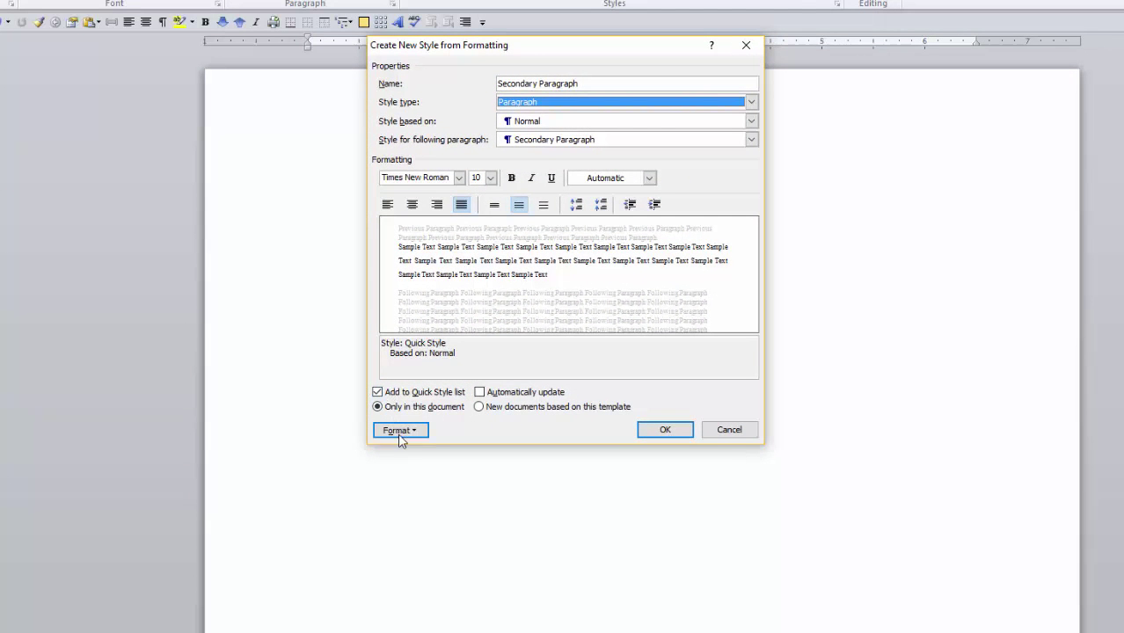
- Give the Secondary Paragraph style a first-line indent of 0.3" and save the new style
click(409, 430)
click(384, 467)
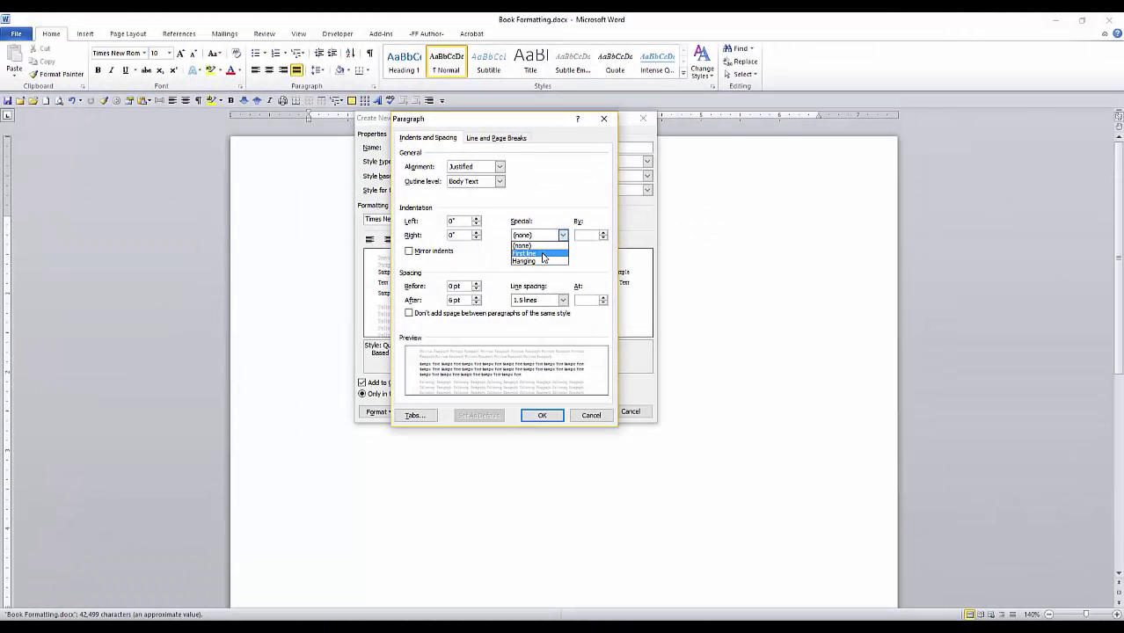
click(615, 224)
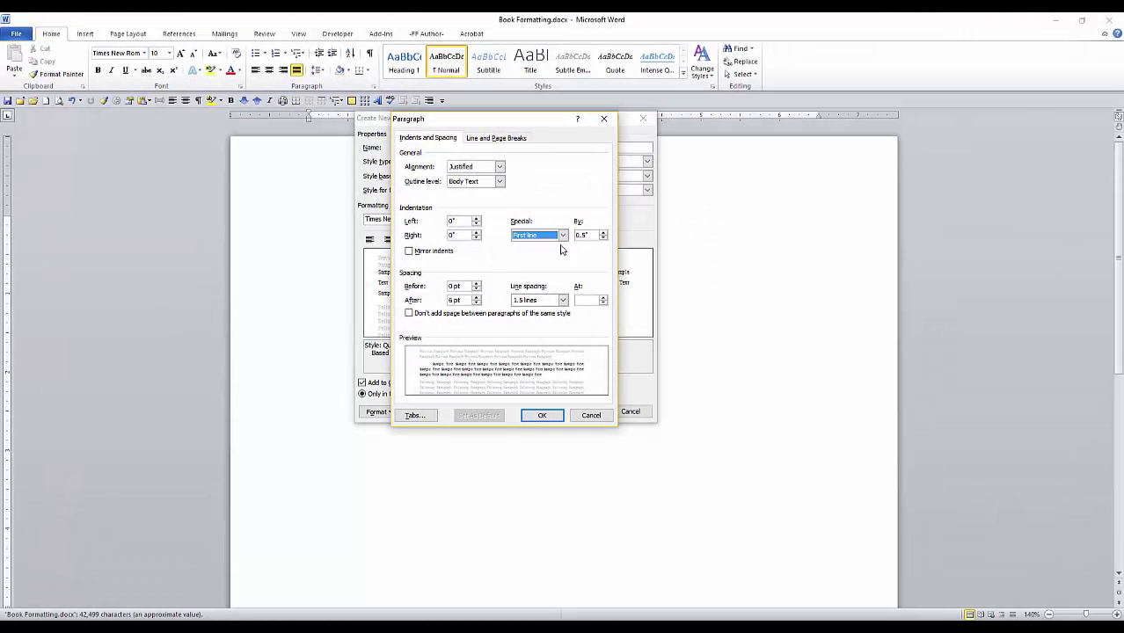
click(603, 238)
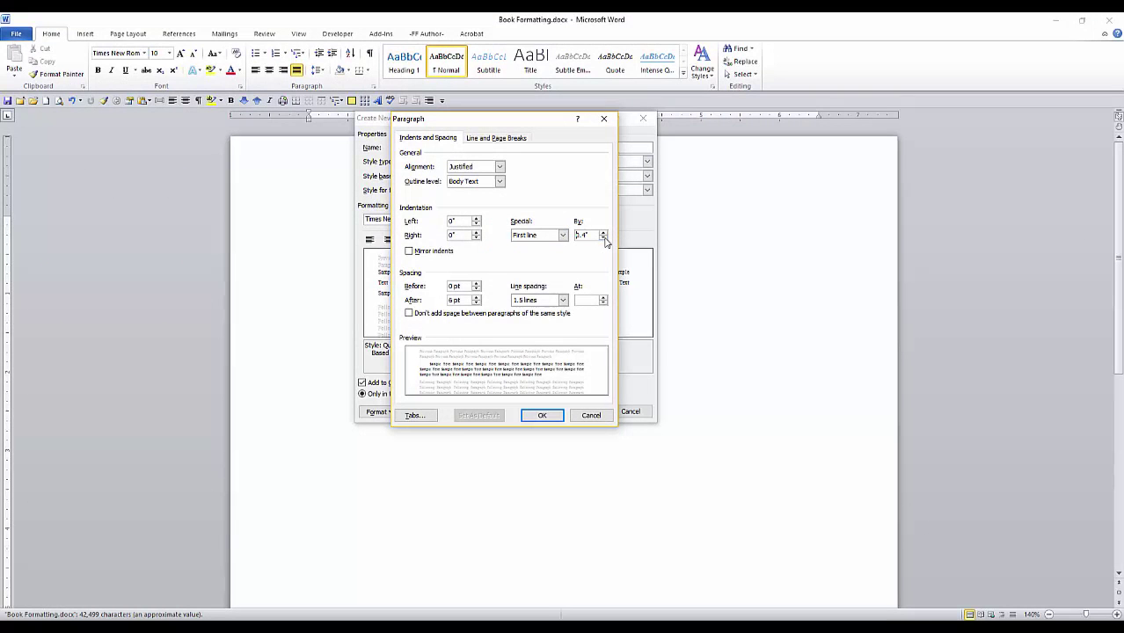
click(603, 239)
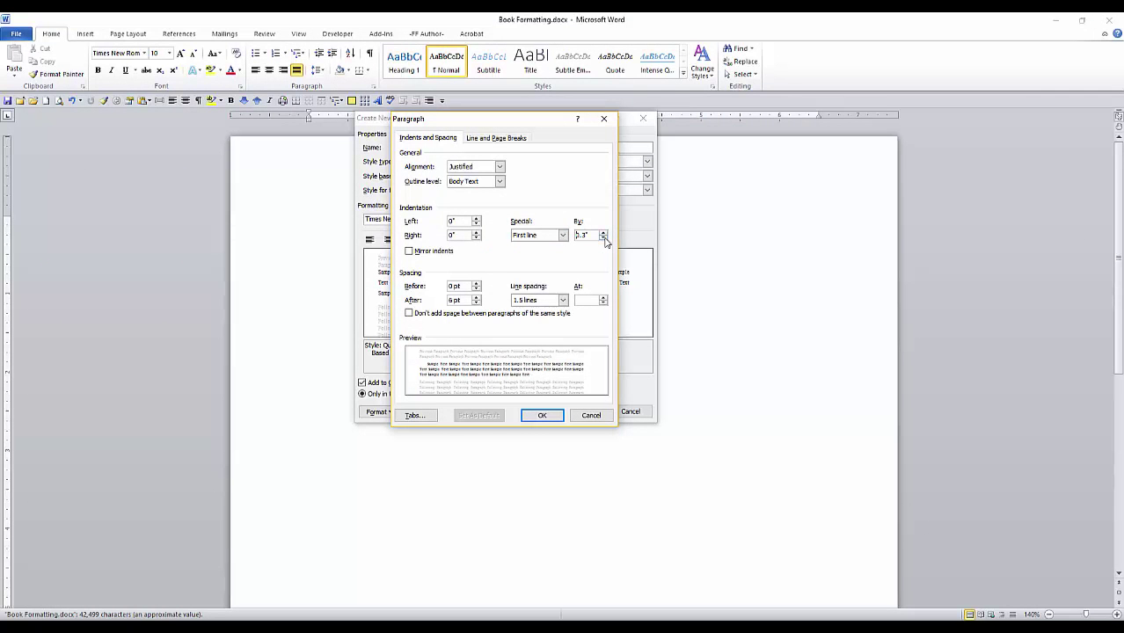
click(545, 415)
click(583, 411)
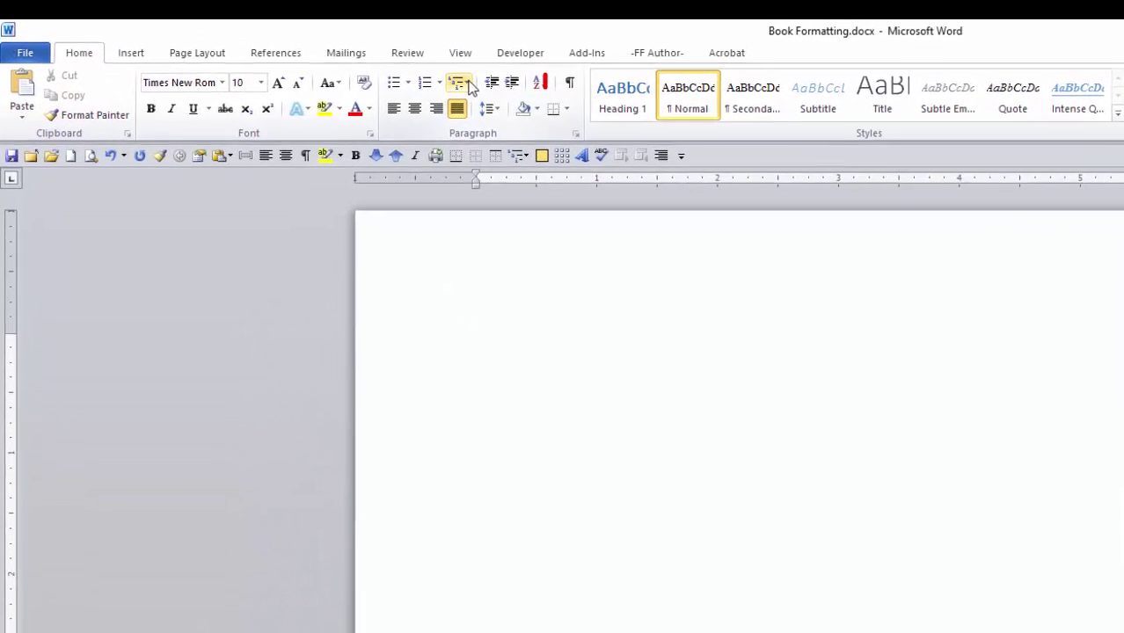
- Define a new multilevel list style named Chapter List
click(305, 54)
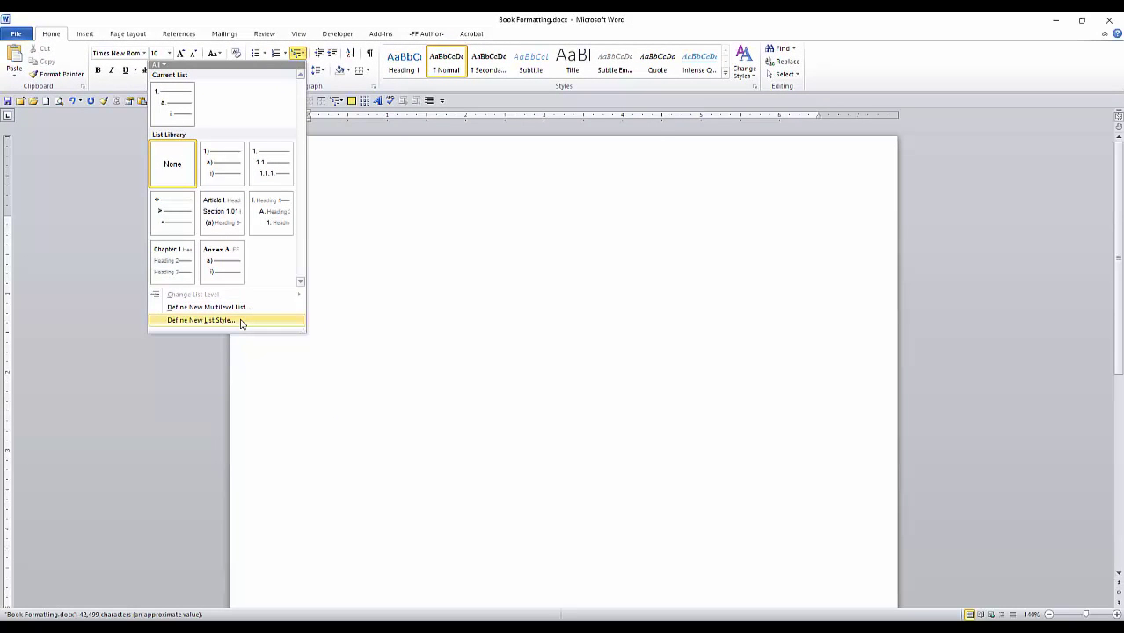
click(241, 322)
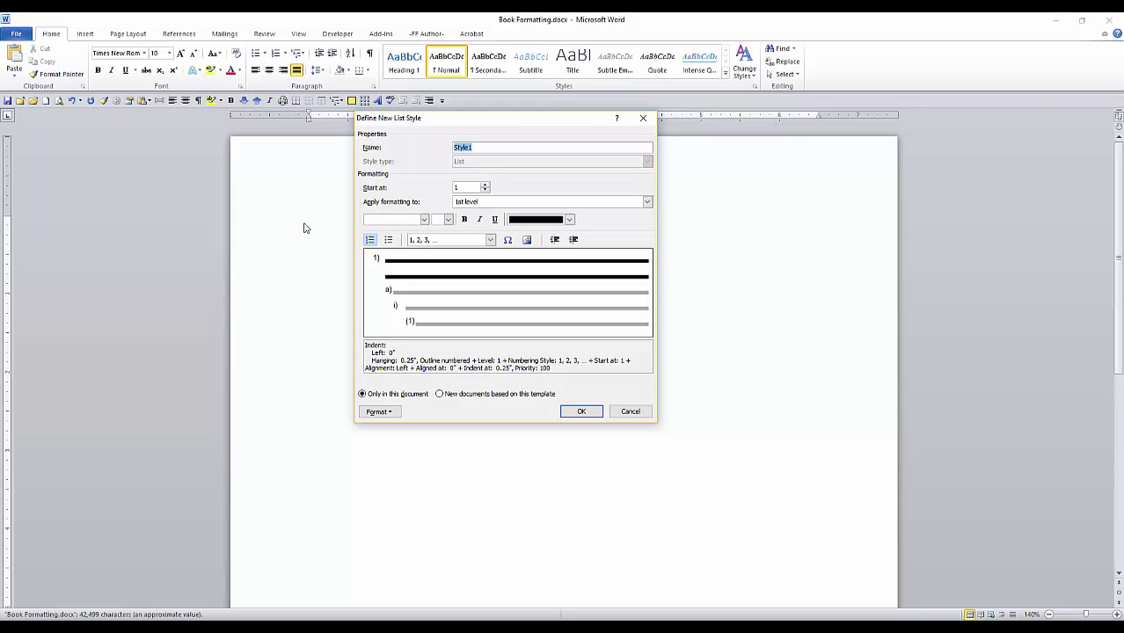
text(Chapter List)
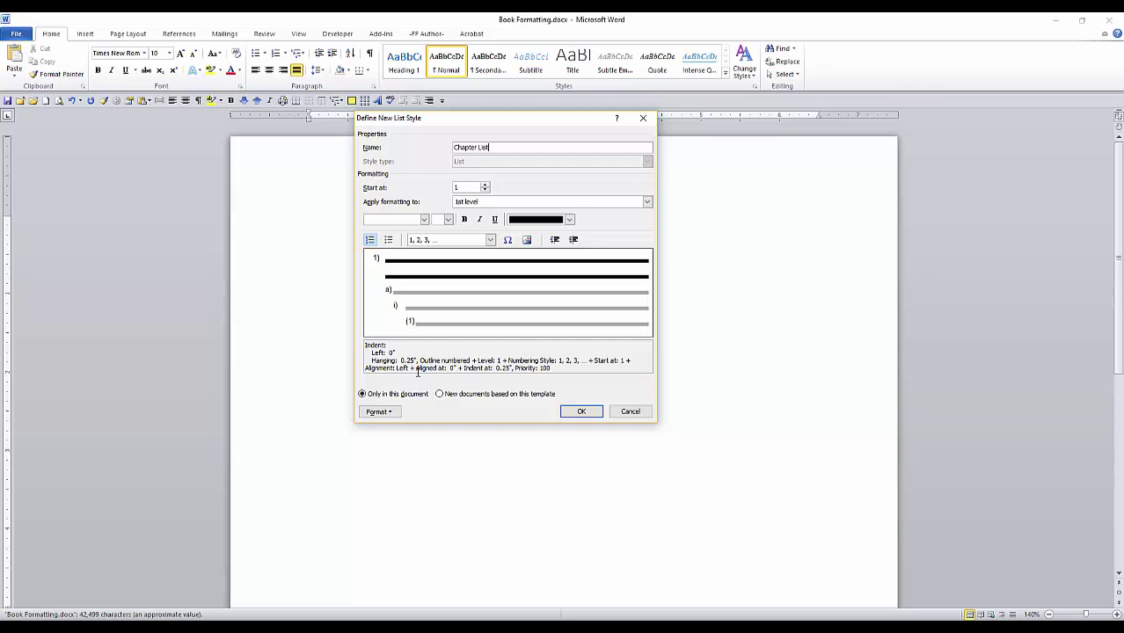
- Format the list's first-level numbering as "Chapter 1" without the parenthesis, using the 1, 2, 3 number style
click(378, 412)
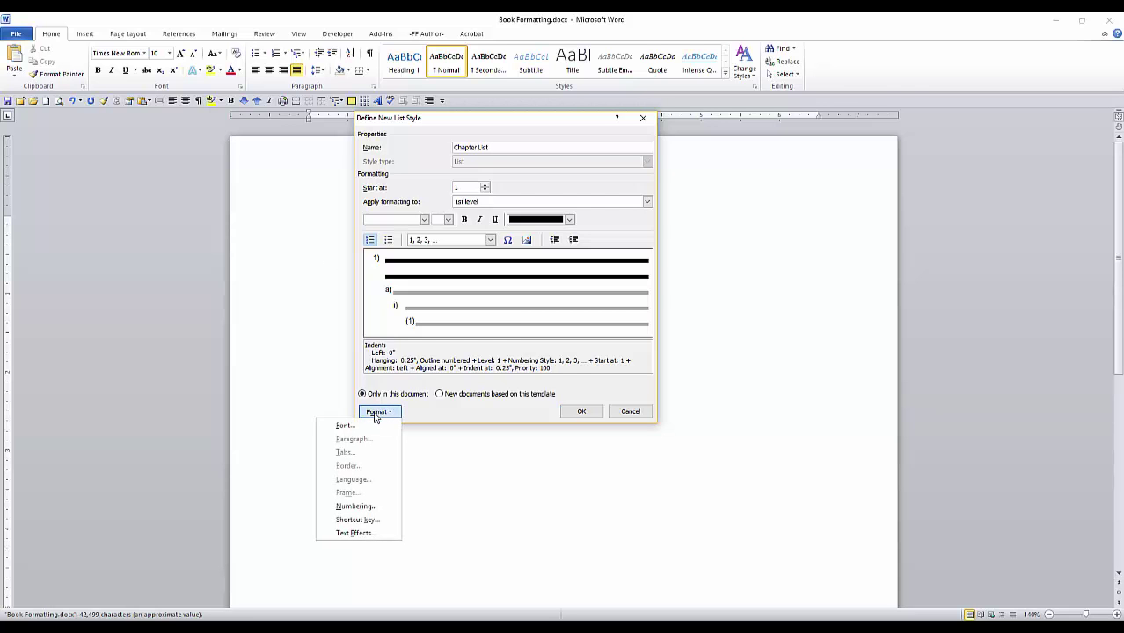
click(355, 506)
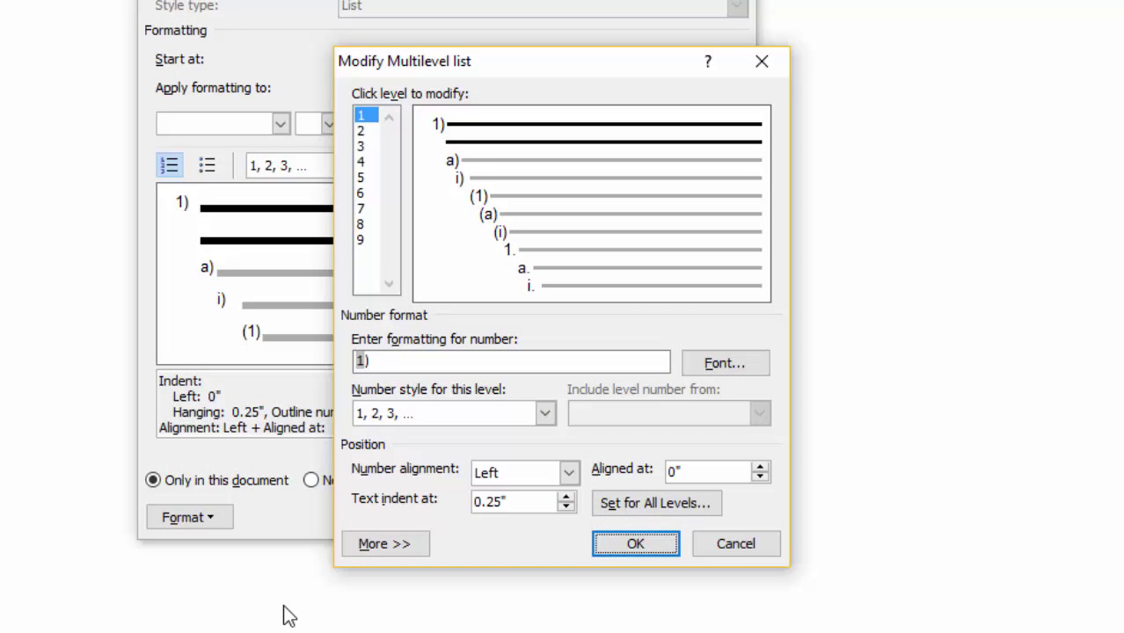
click(382, 361)
key(BackSpace)
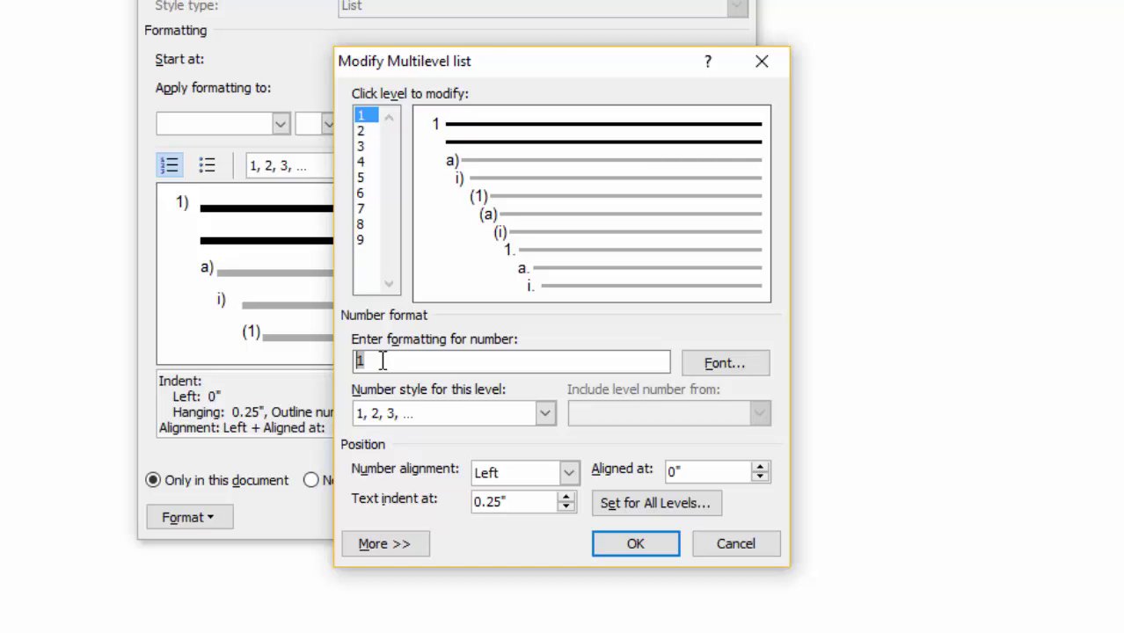
text(Chapter)
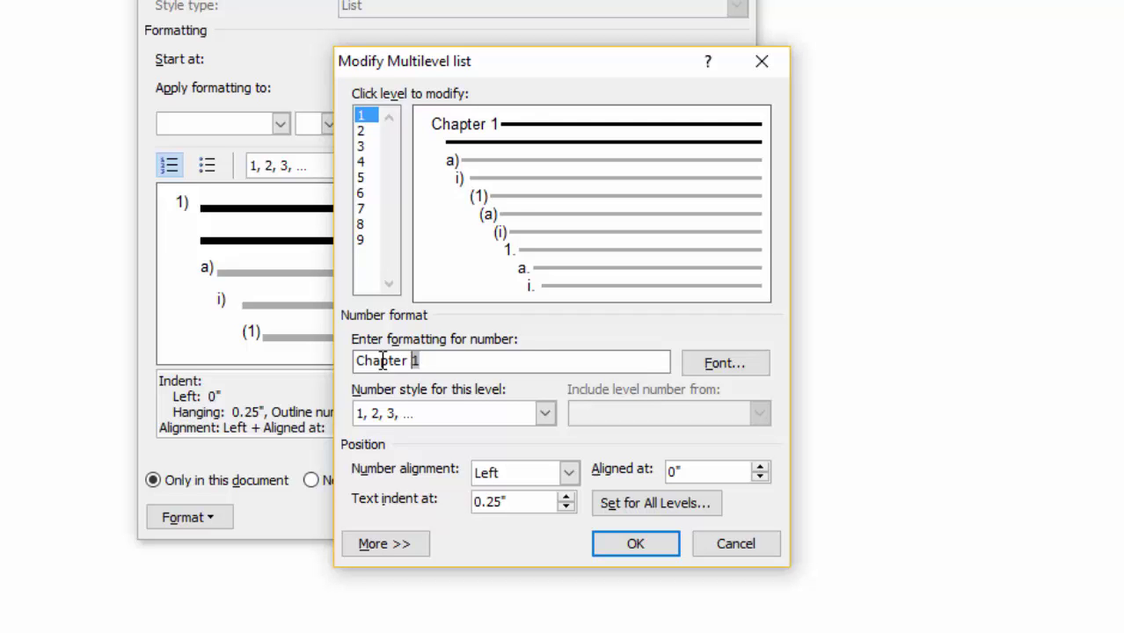
click(544, 412)
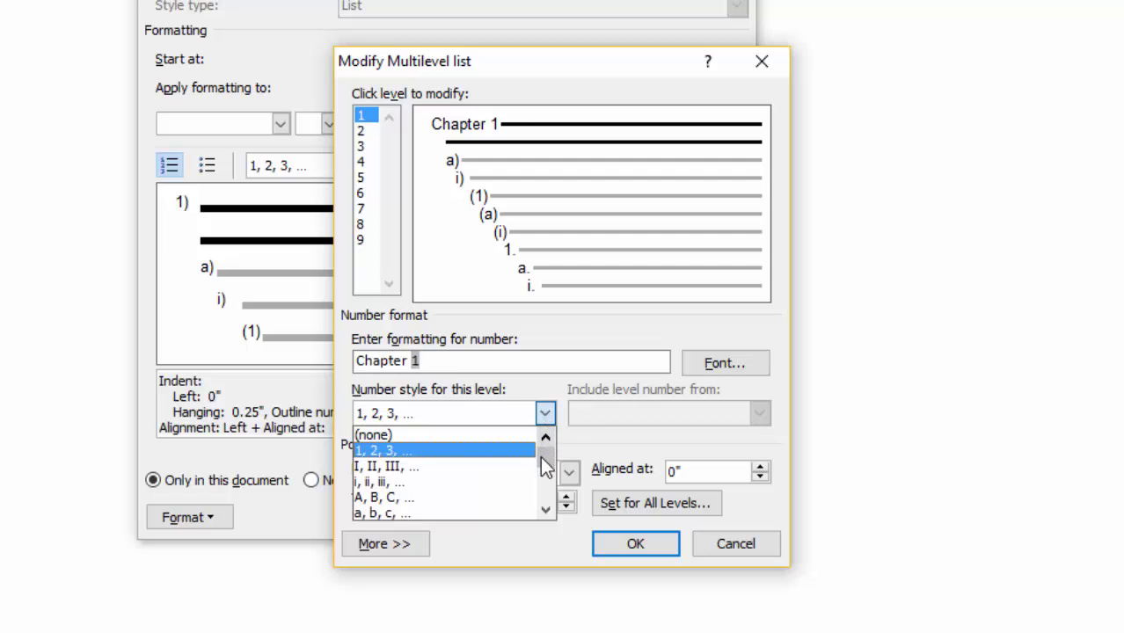
mouse_move(542, 458)
mouse_down()
mouse_move(543, 469)
mouse_move(544, 457)
mouse_move(528, 462)
mouse_up()
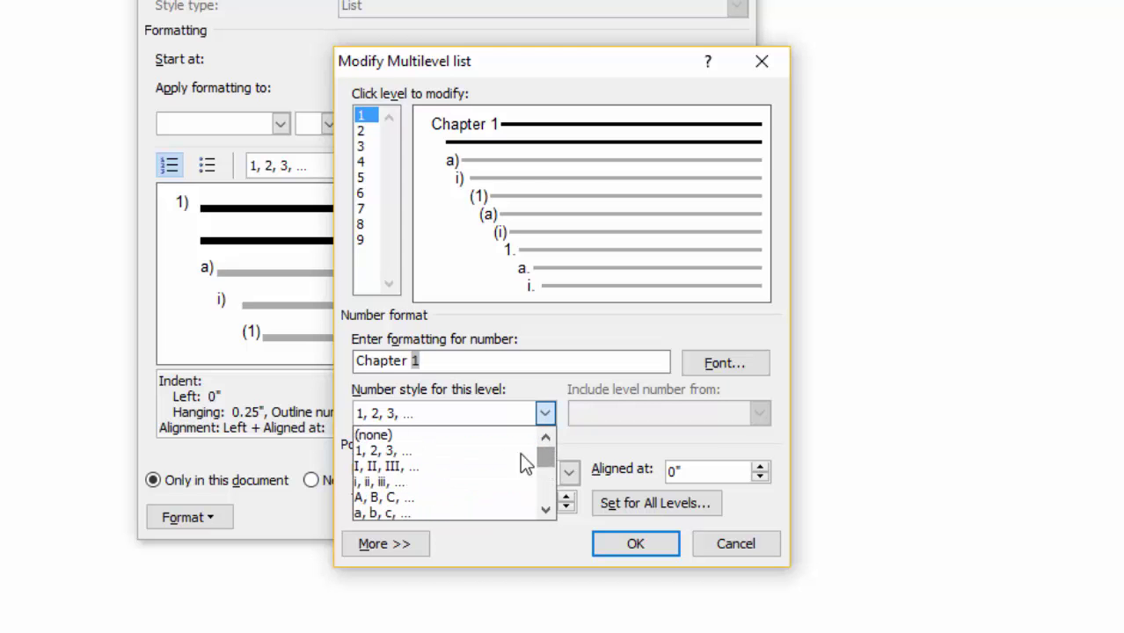
click(398, 451)
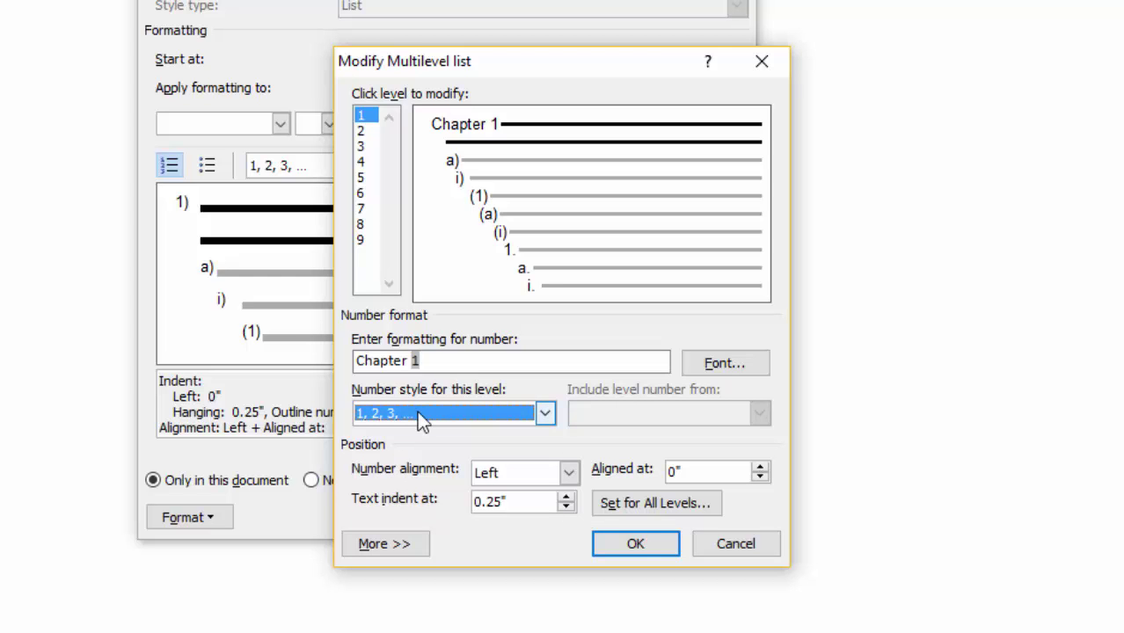
- Set the font of the first-level chapter numbering to Playball, bold, size 16
click(722, 363)
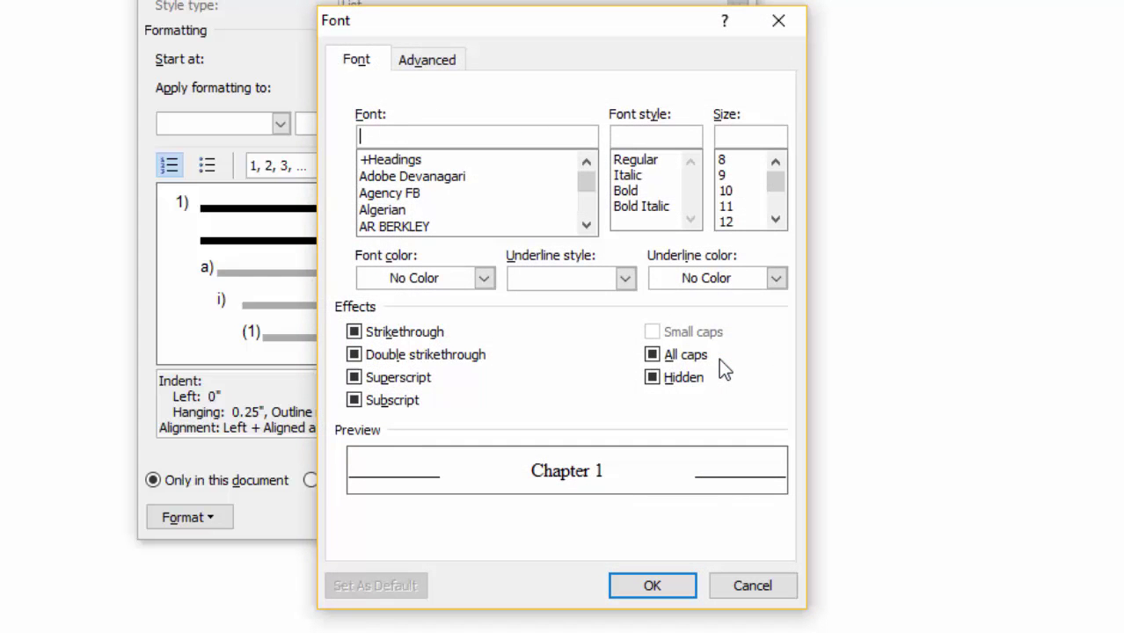
click(470, 139)
text(pl)
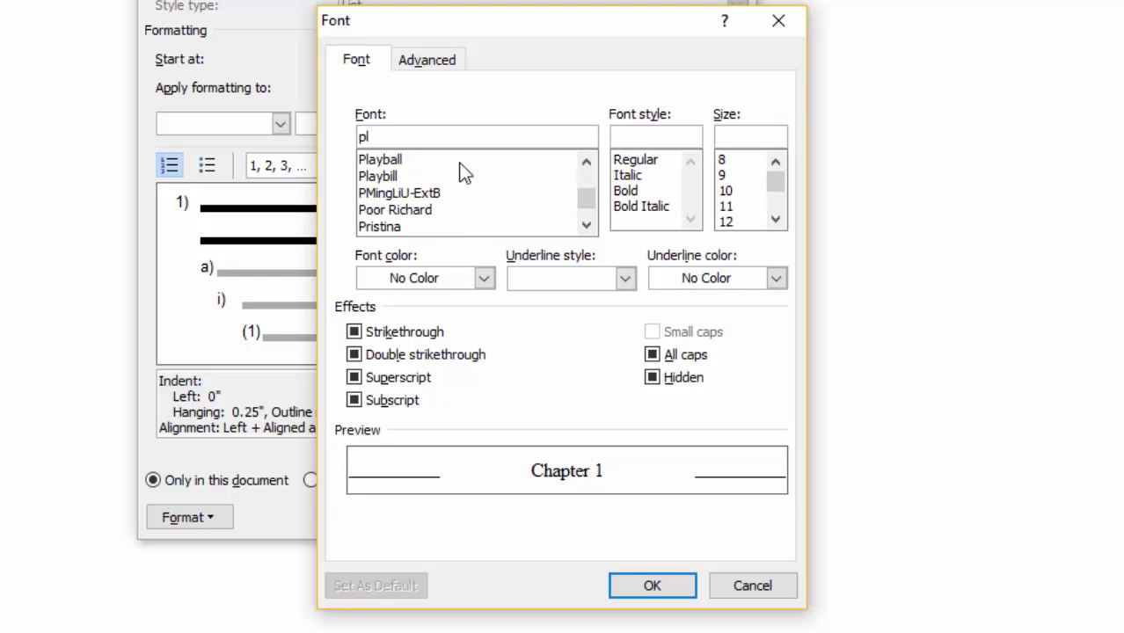
click(395, 161)
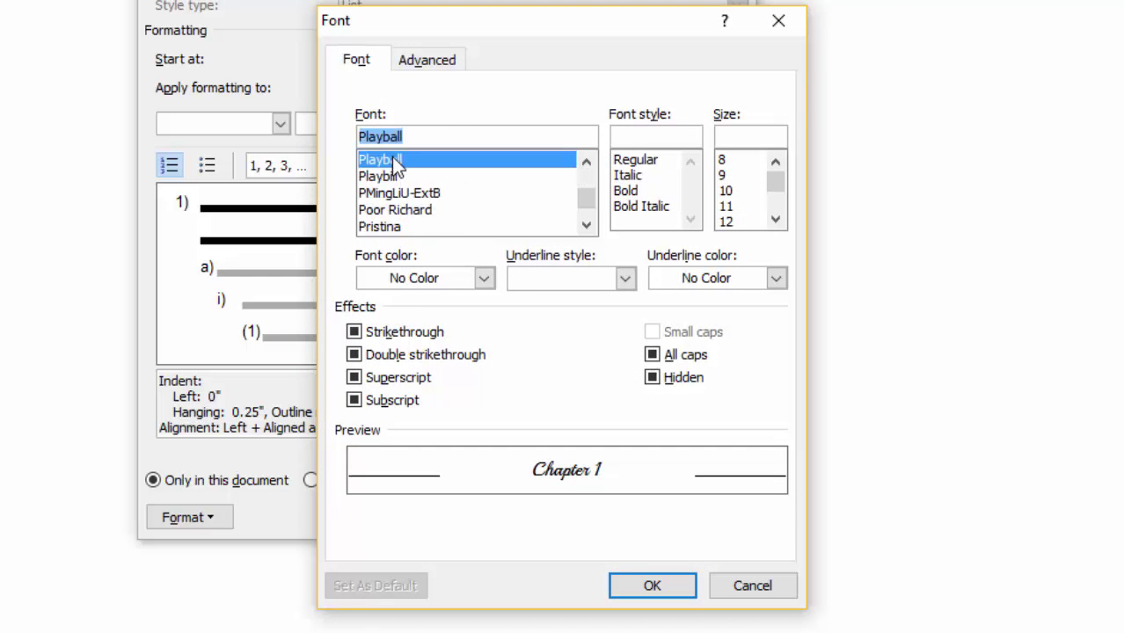
click(626, 191)
click(775, 219)
click(775, 219)
click(728, 207)
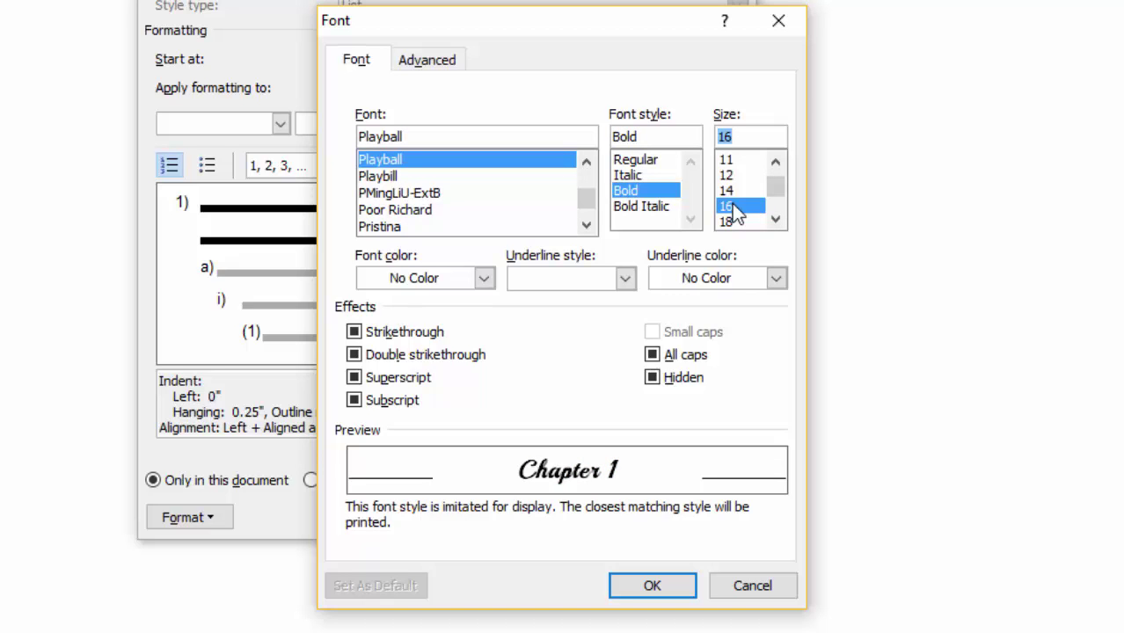
click(651, 588)
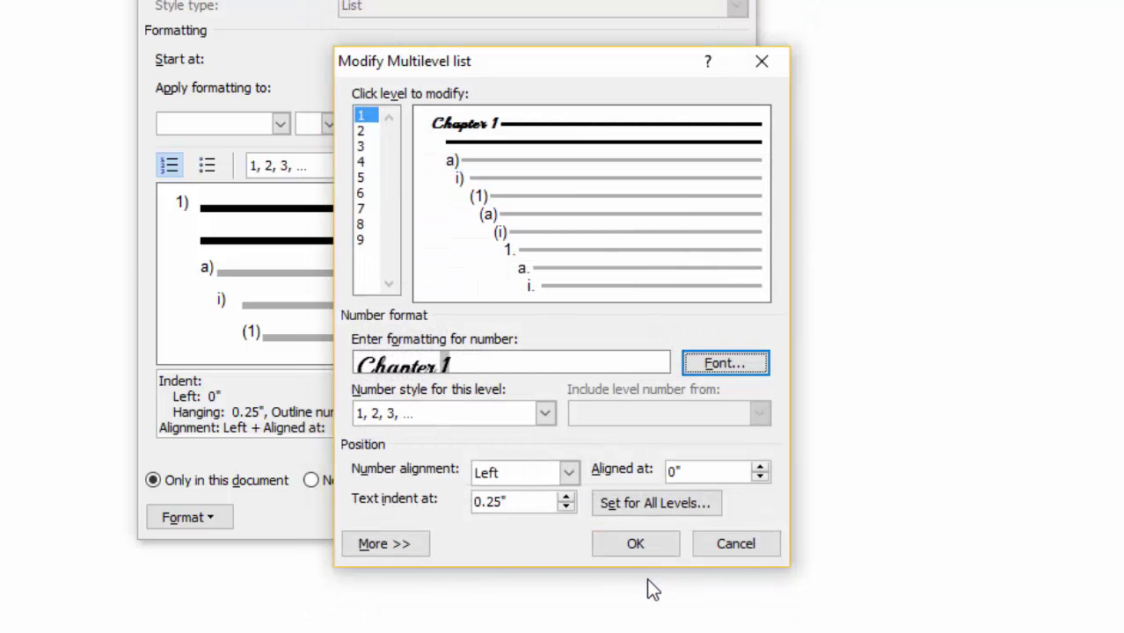
- Link the list's first level to the Heading 1 style and save the Chapter List style
click(395, 545)
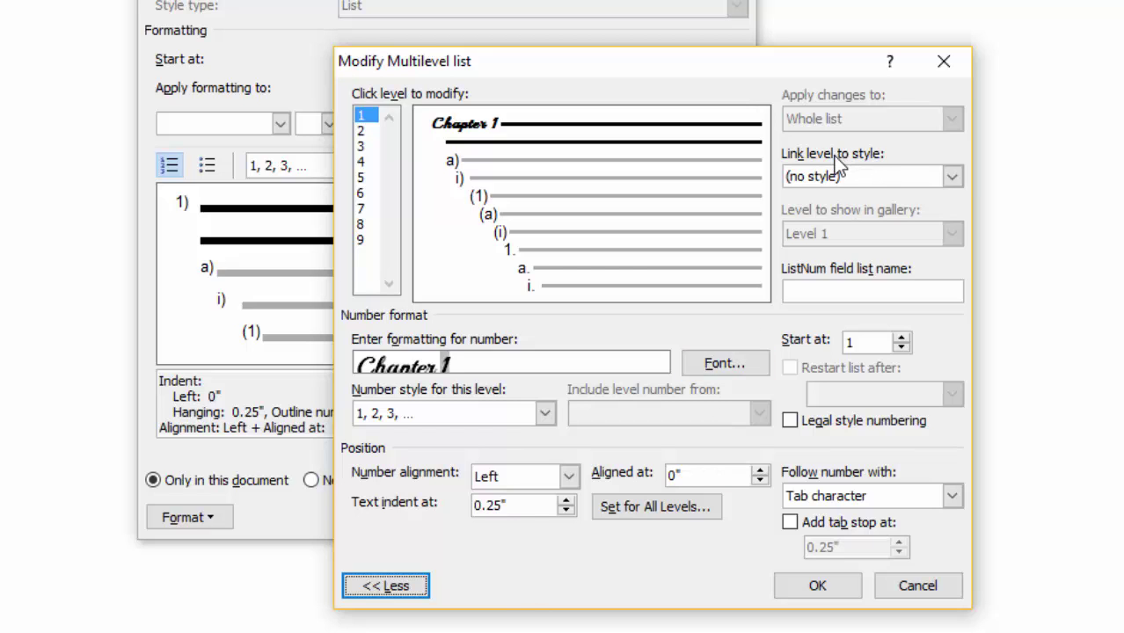
click(952, 179)
drag(953, 220, 953, 234)
click(952, 200)
click(952, 201)
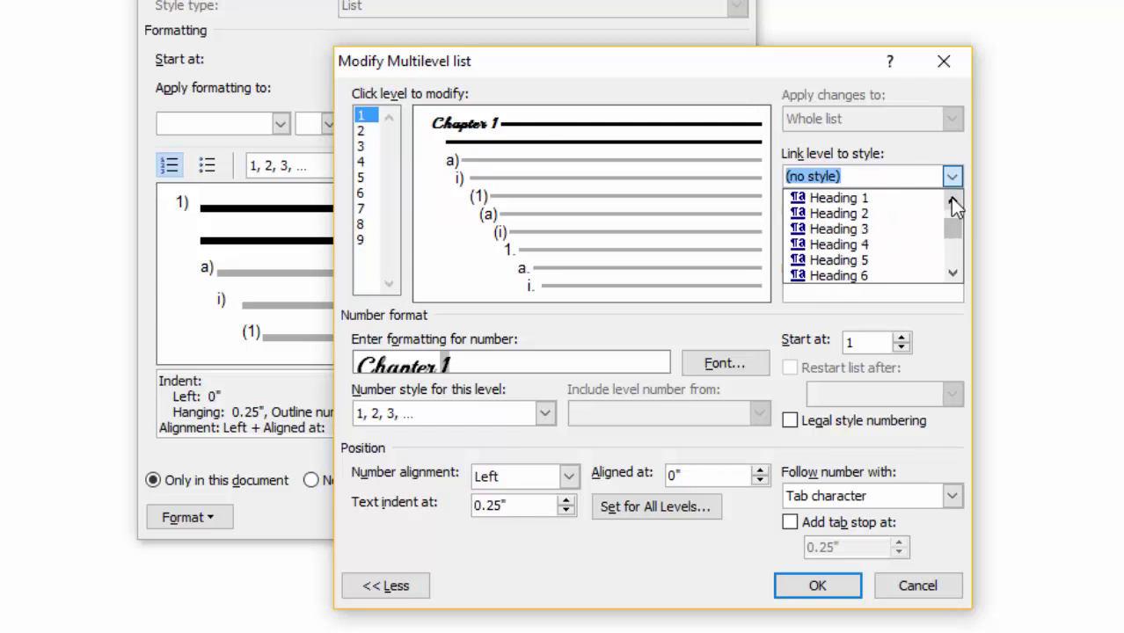
click(882, 201)
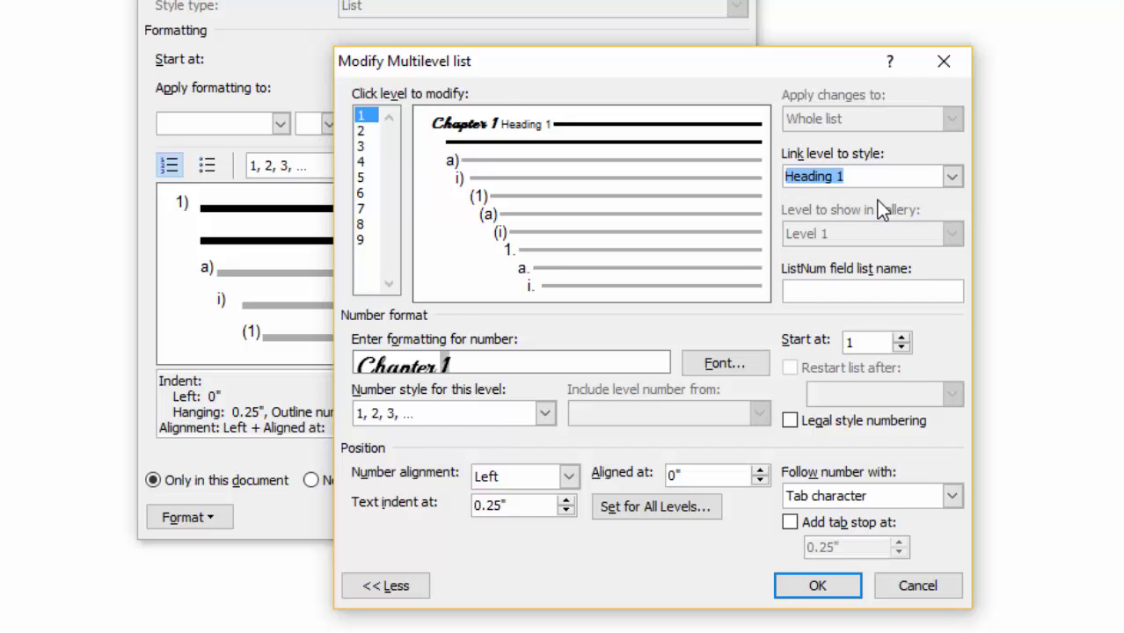
click(840, 591)
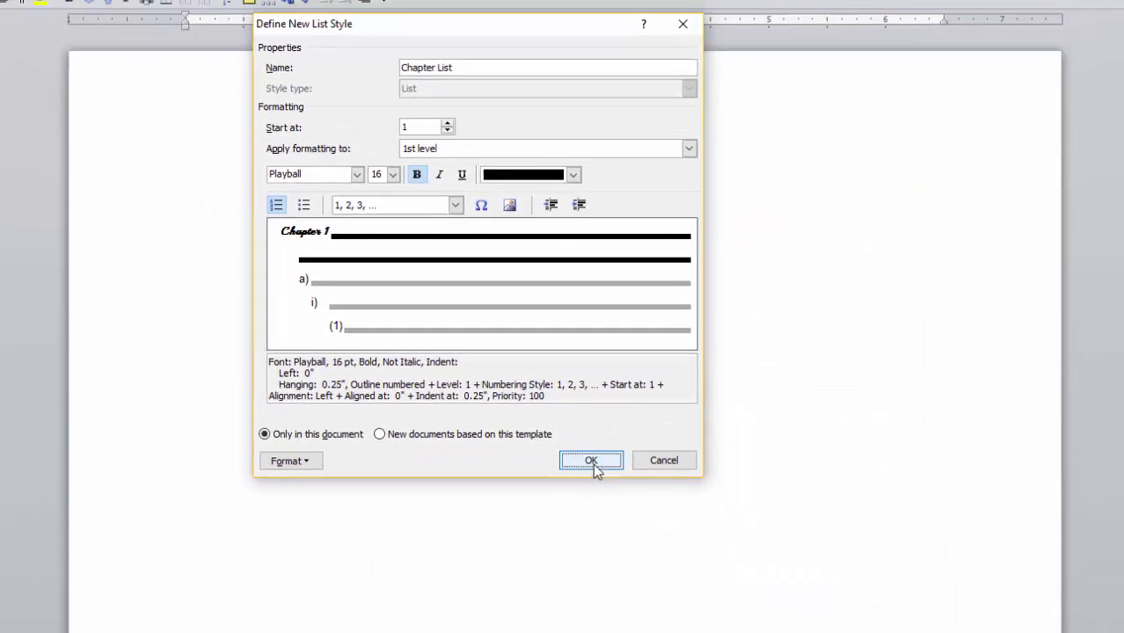
click(601, 517)
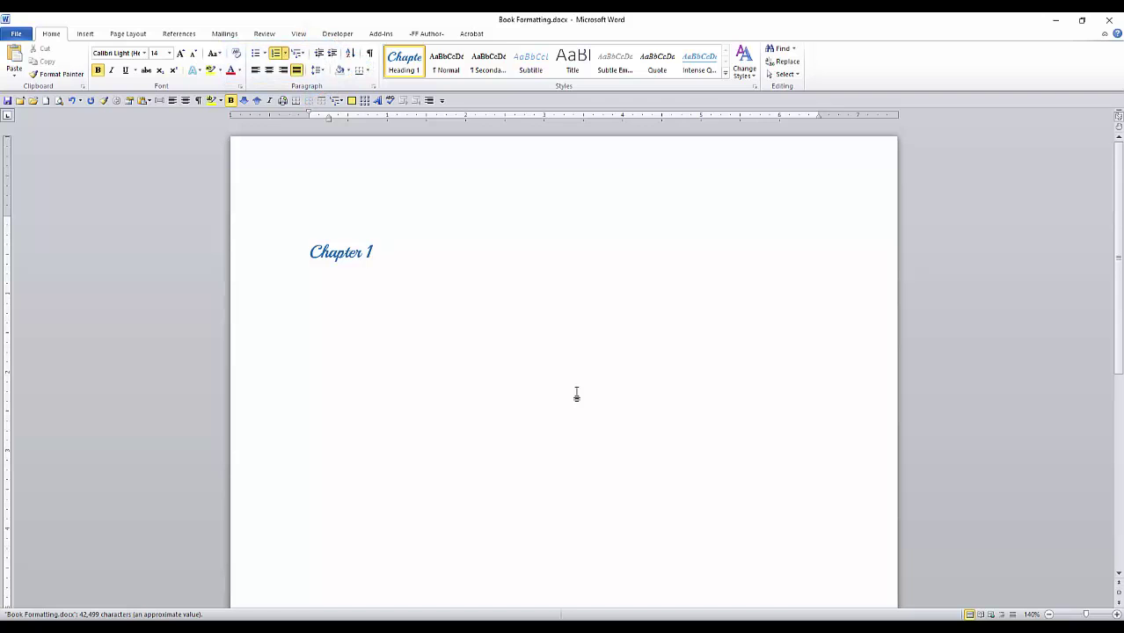
- Modify the Heading 1 style to use Playball at size 20, automatic font color and centered alignment
right_click(410, 57)
click(378, 71)
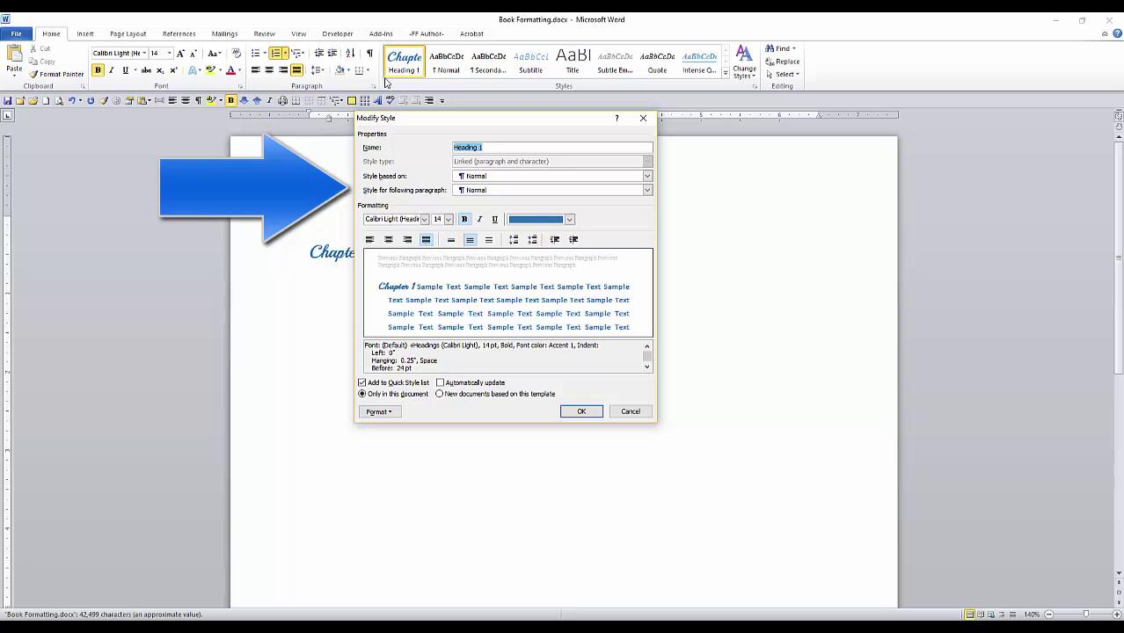
click(424, 219)
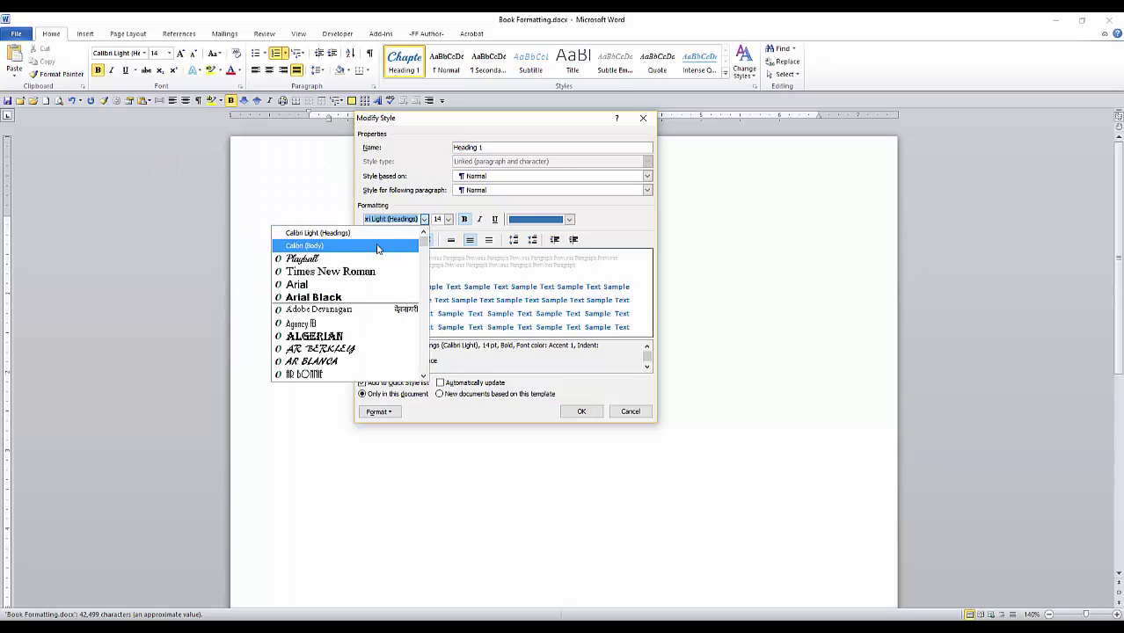
click(360, 259)
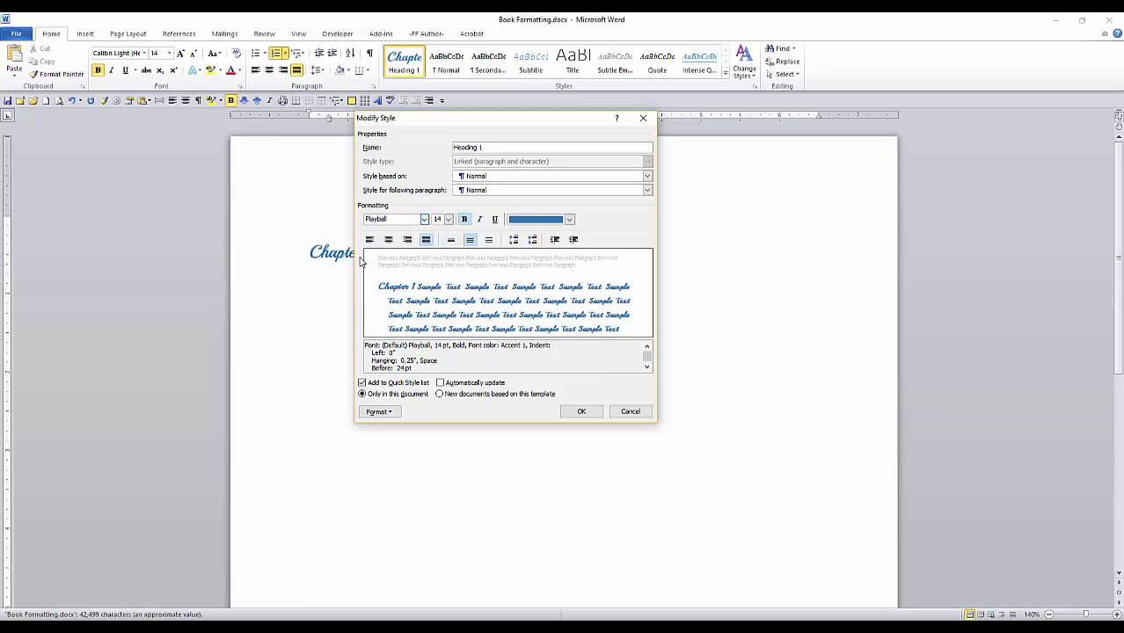
click(450, 220)
click(438, 297)
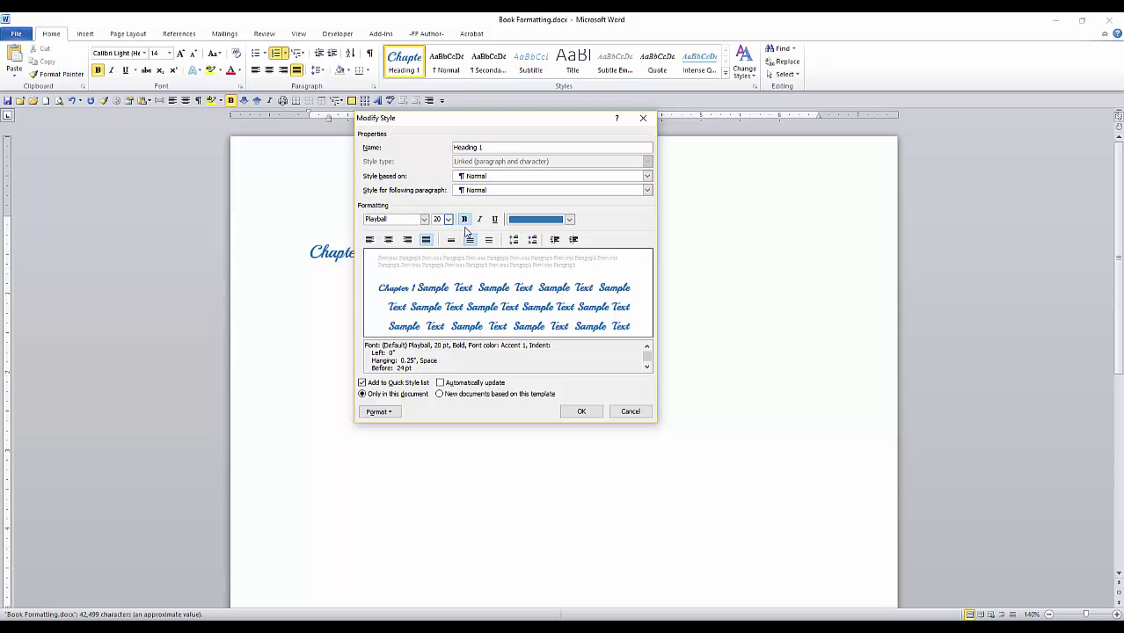
click(569, 219)
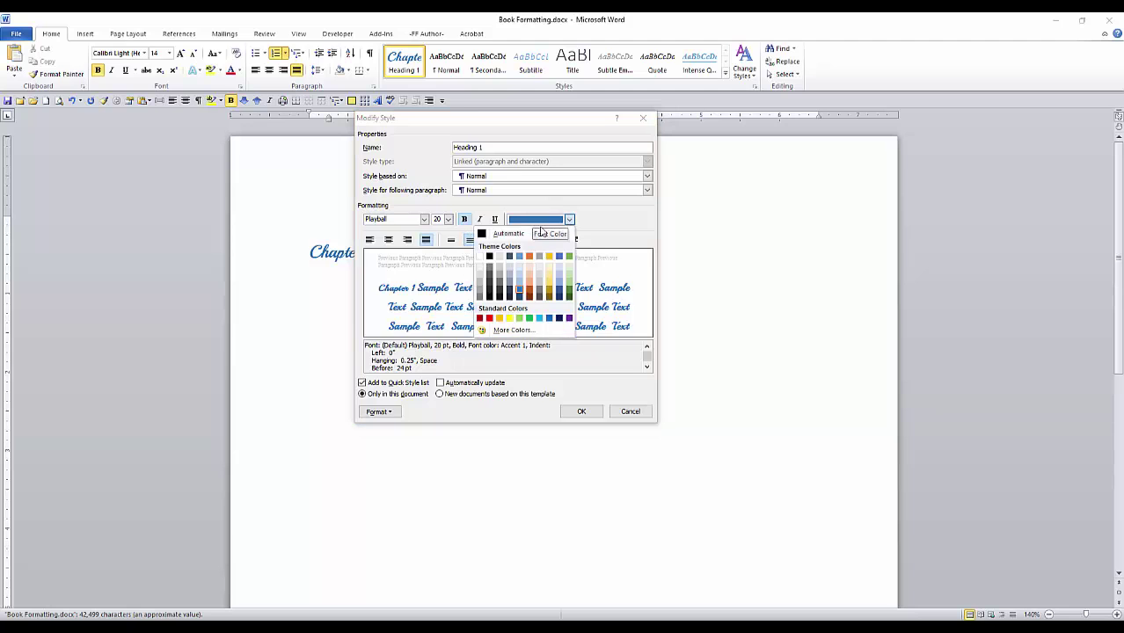
click(516, 234)
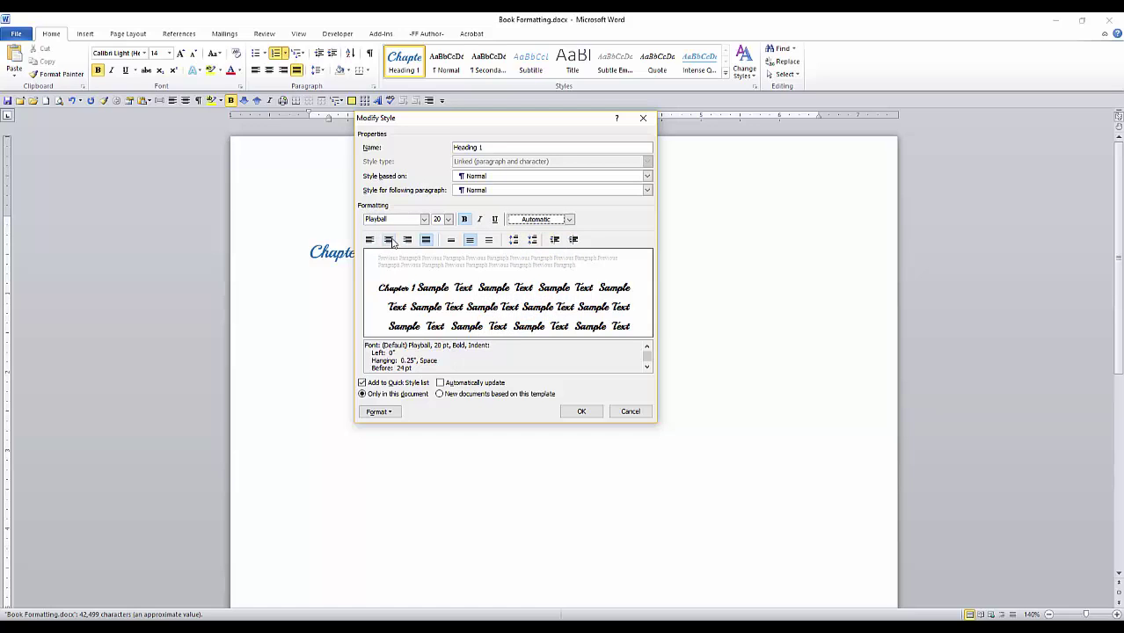
click(390, 241)
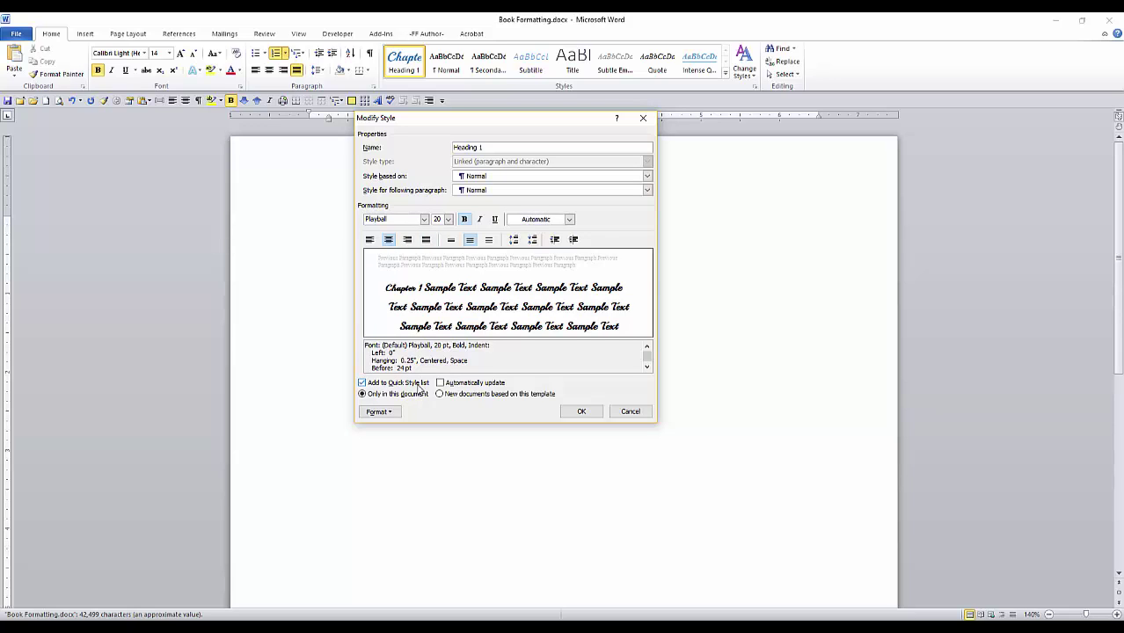
- Give the Heading 1 style 18 pt spacing after and single line spacing, and save the style changes
click(378, 411)
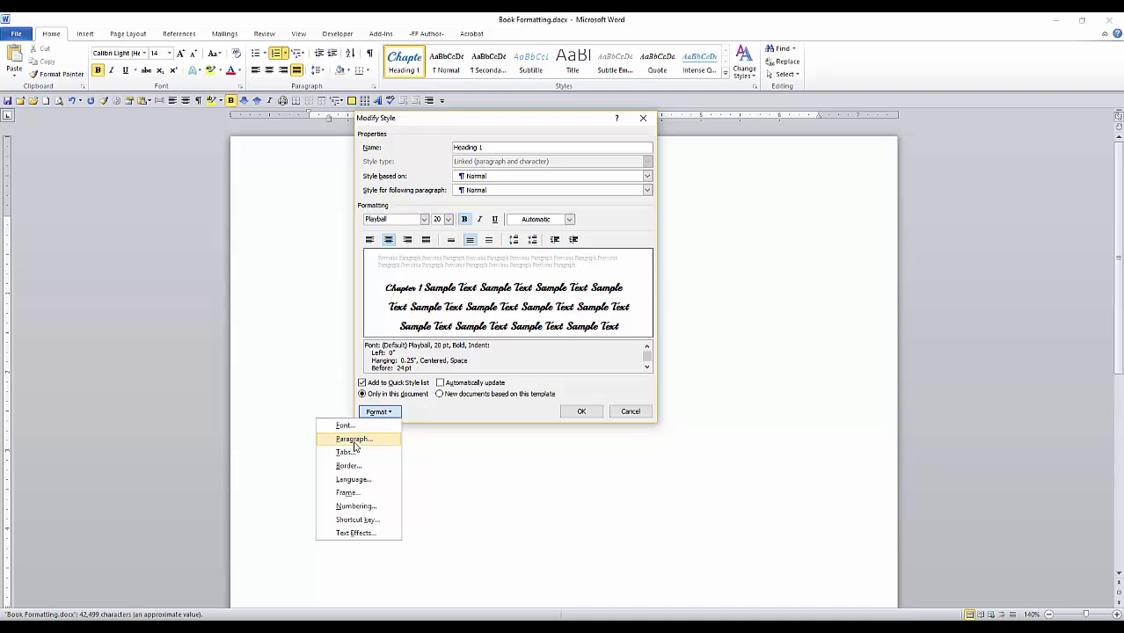
click(357, 440)
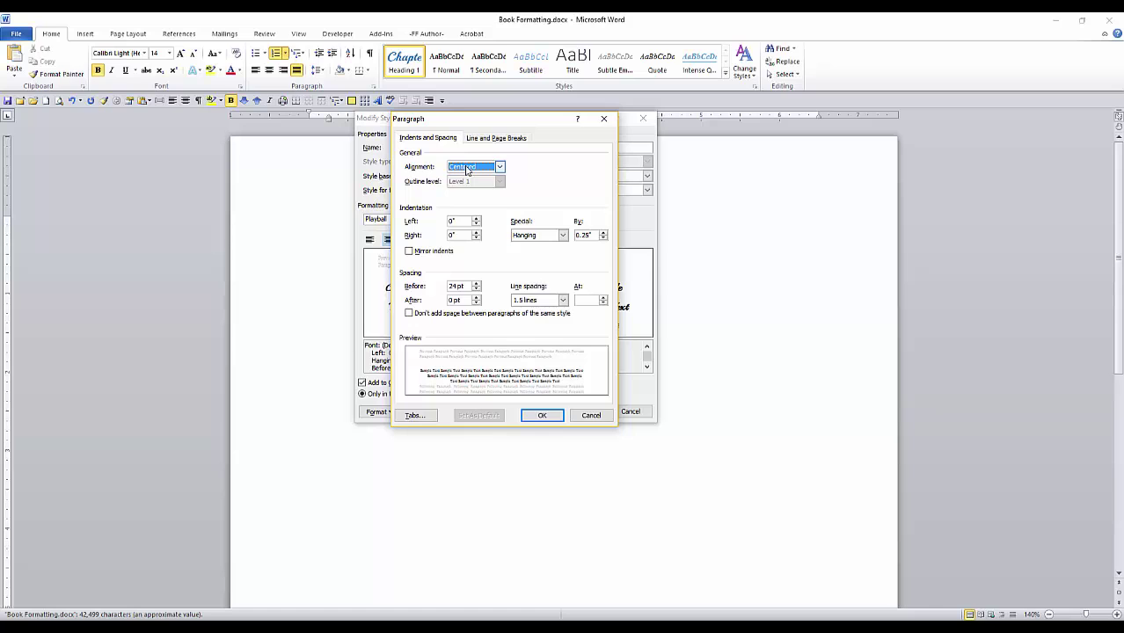
click(476, 297)
click(476, 298)
click(476, 297)
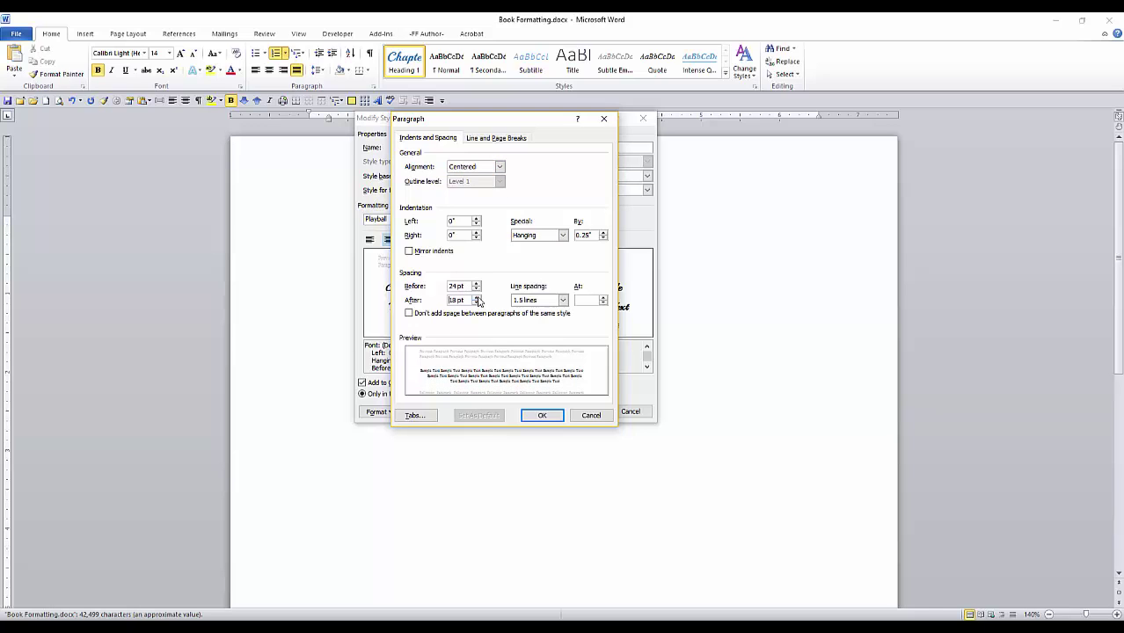
click(563, 300)
click(531, 309)
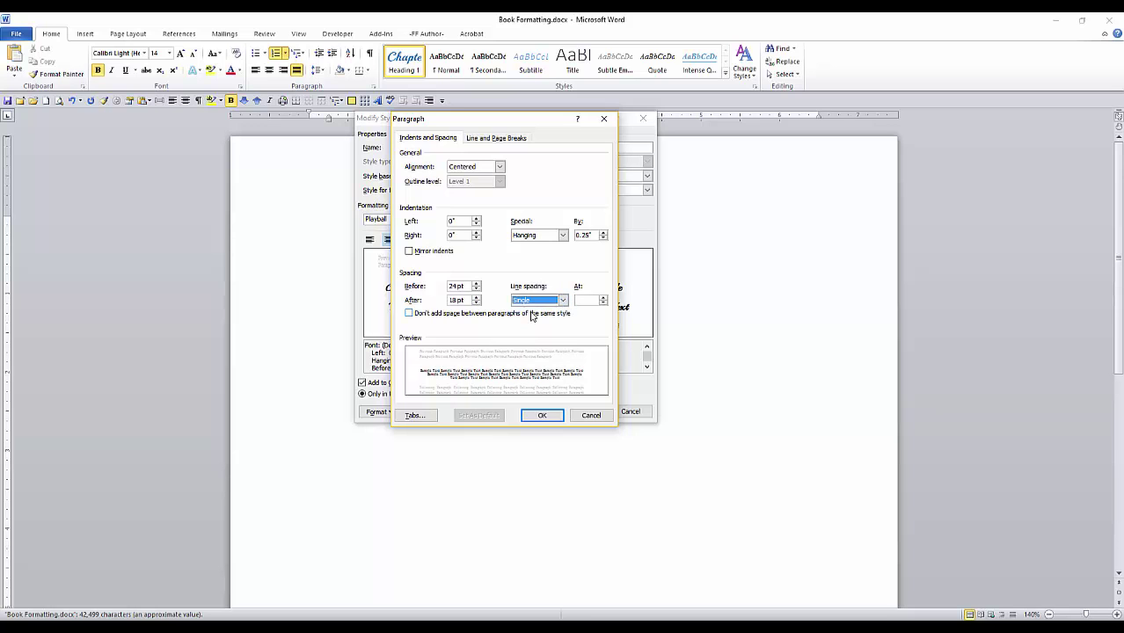
click(542, 415)
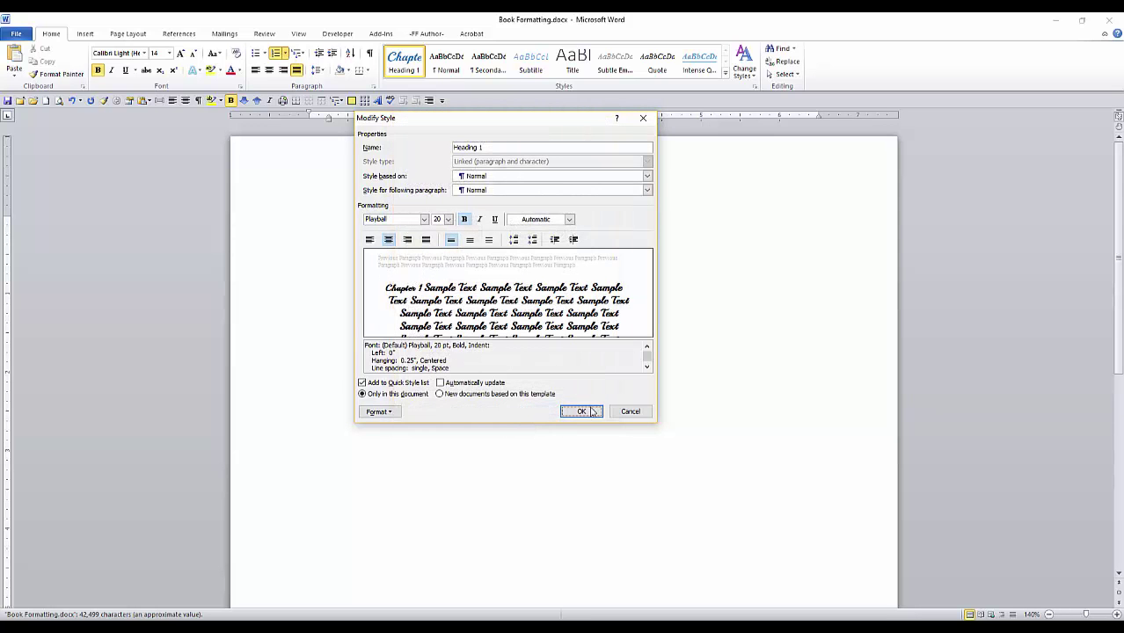
click(582, 412)
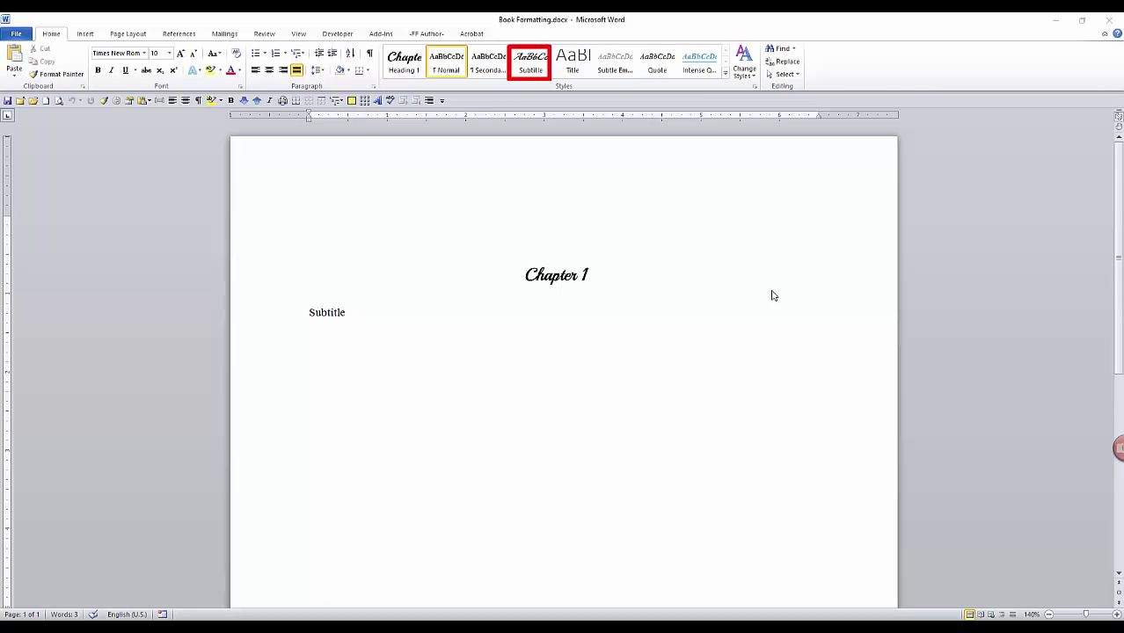
- Change the Subtitle style's alignment to centered and apply the style to the Subtitle line below the chapter heading
right_click(530, 61)
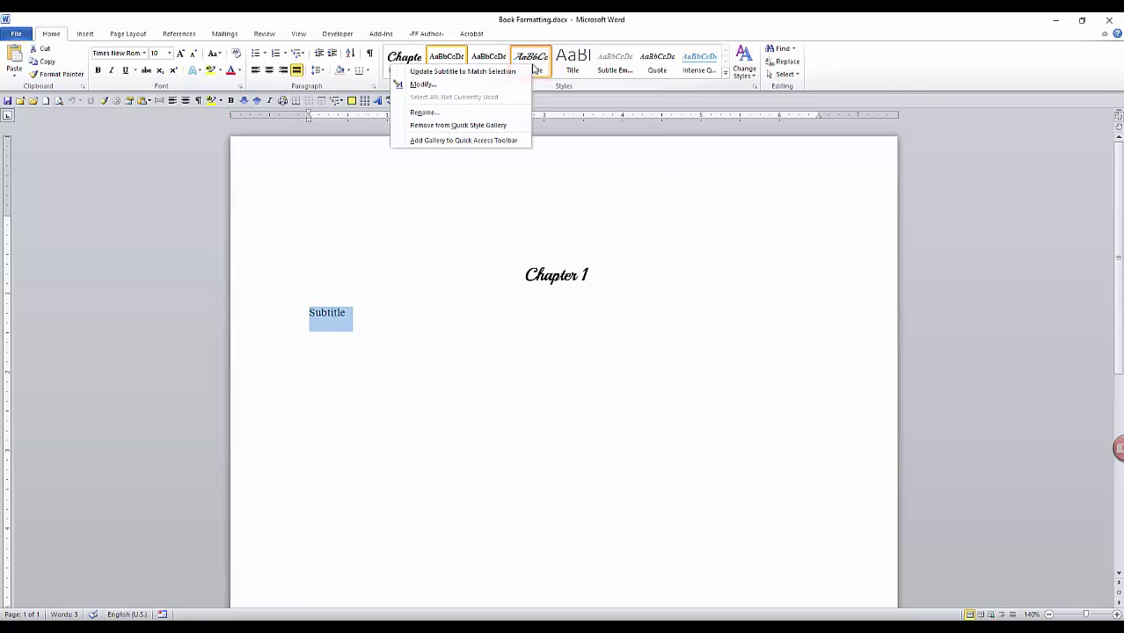
click(498, 85)
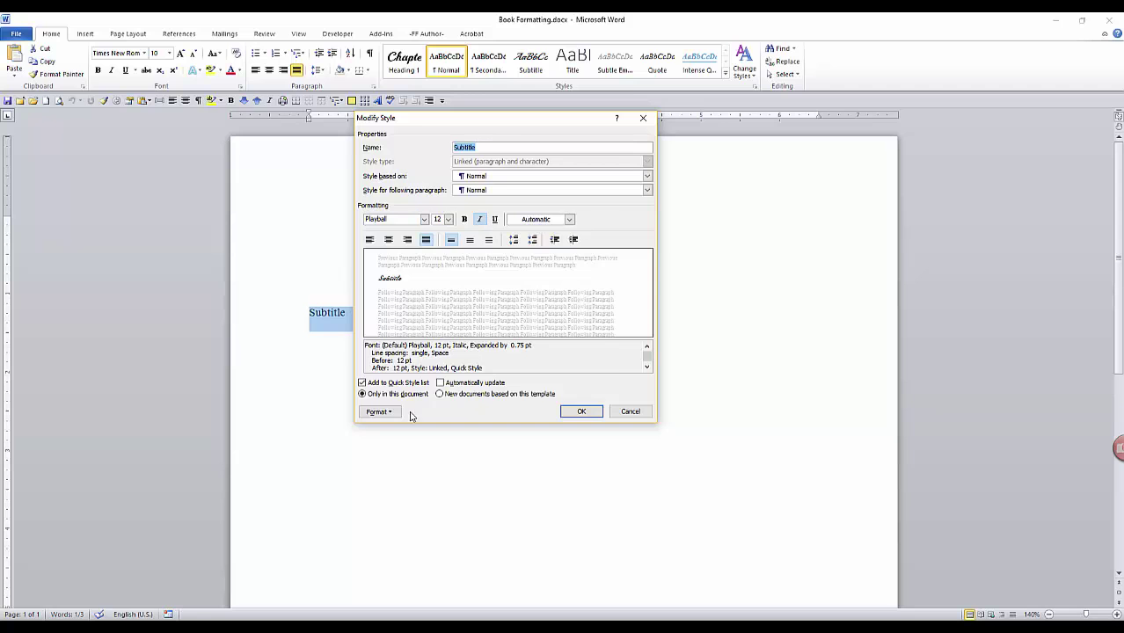
click(378, 412)
click(367, 443)
click(499, 167)
click(477, 183)
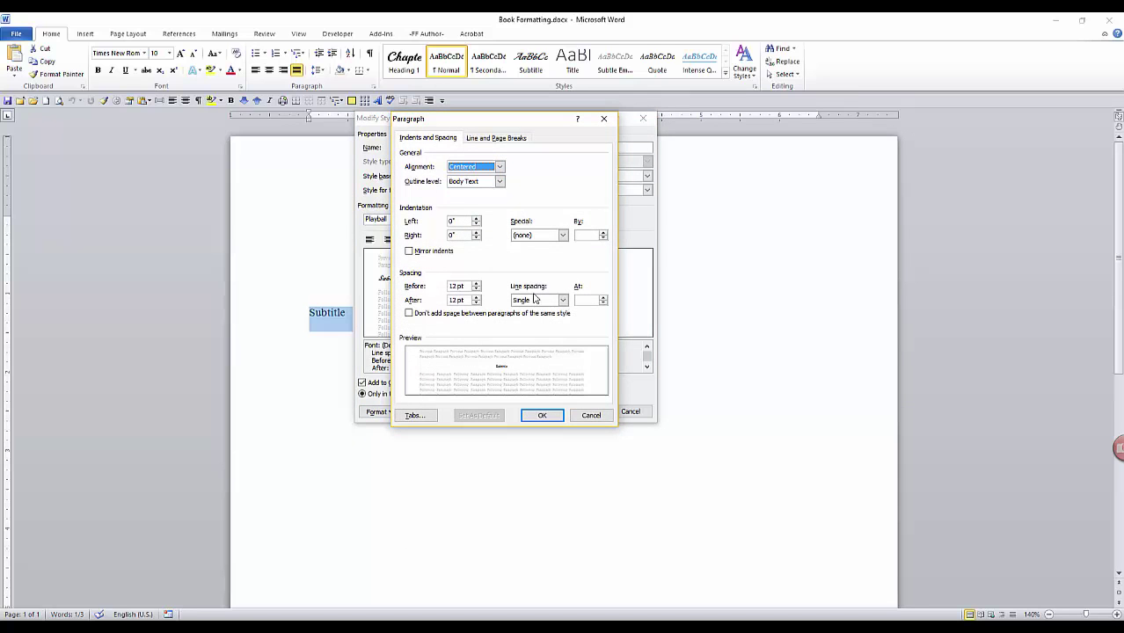
click(541, 416)
click(586, 414)
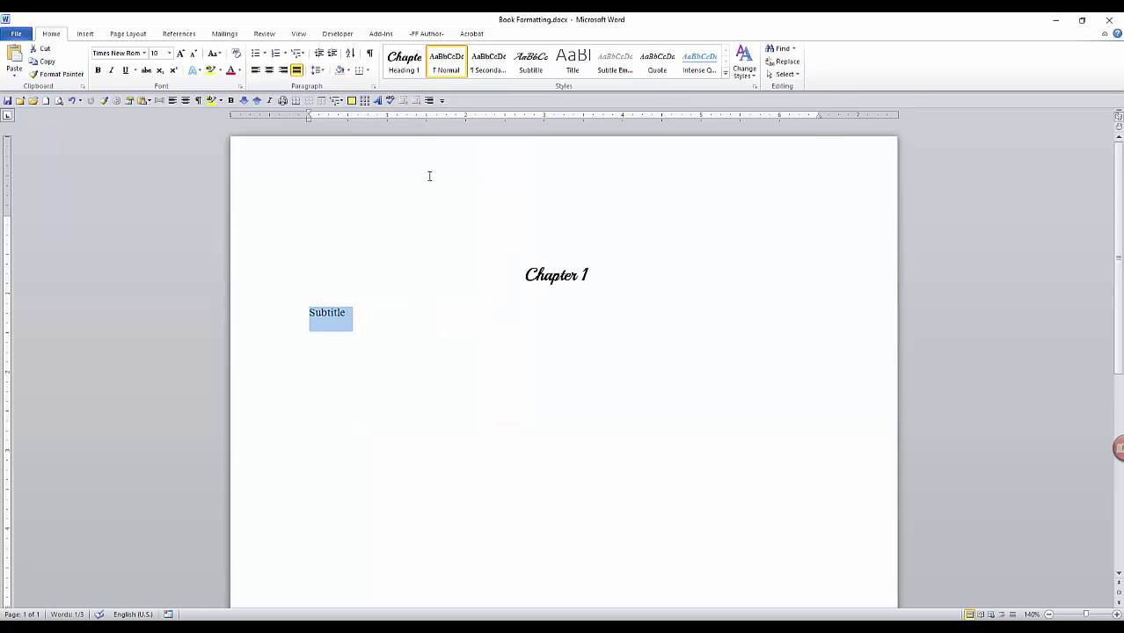
click(534, 69)
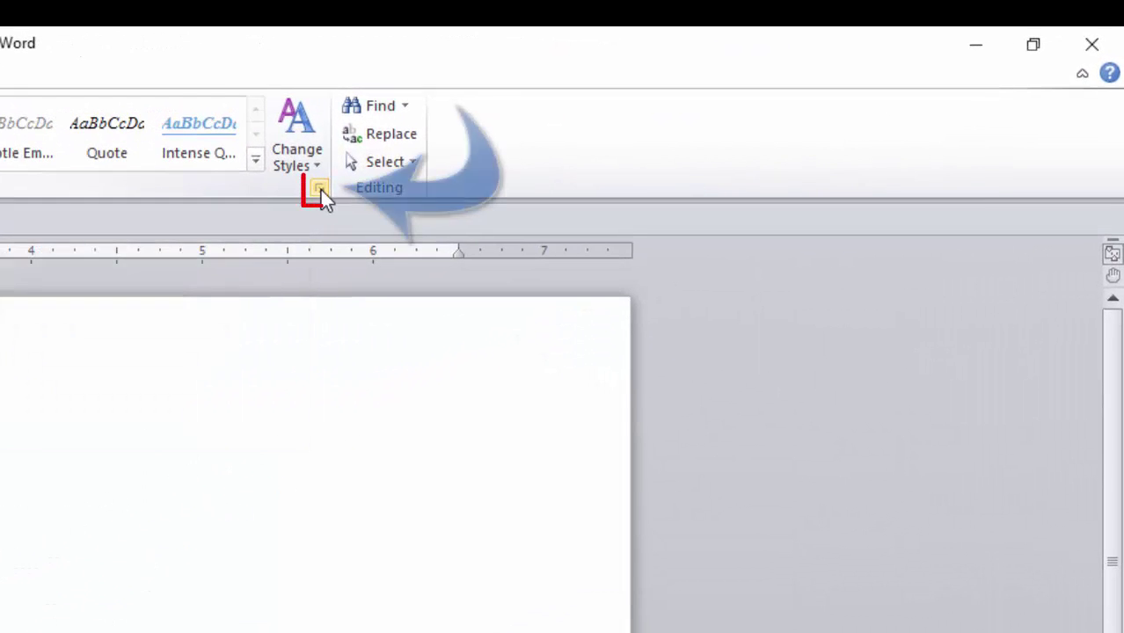
- Start a new paragraph style based on Subtitle and name it Modules
click(322, 192)
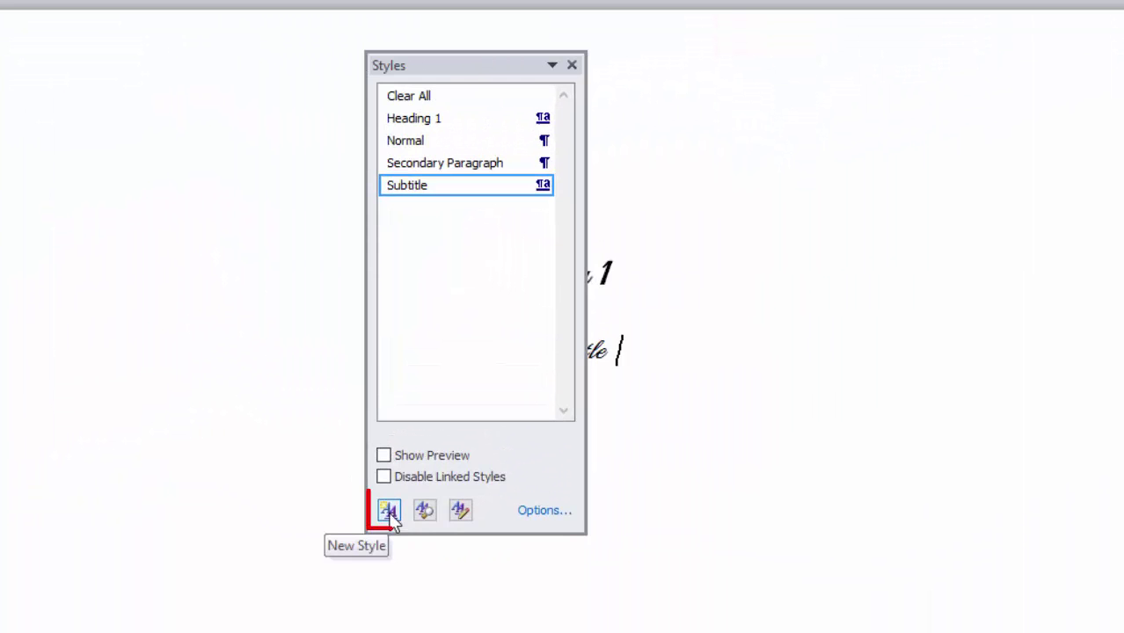
click(390, 511)
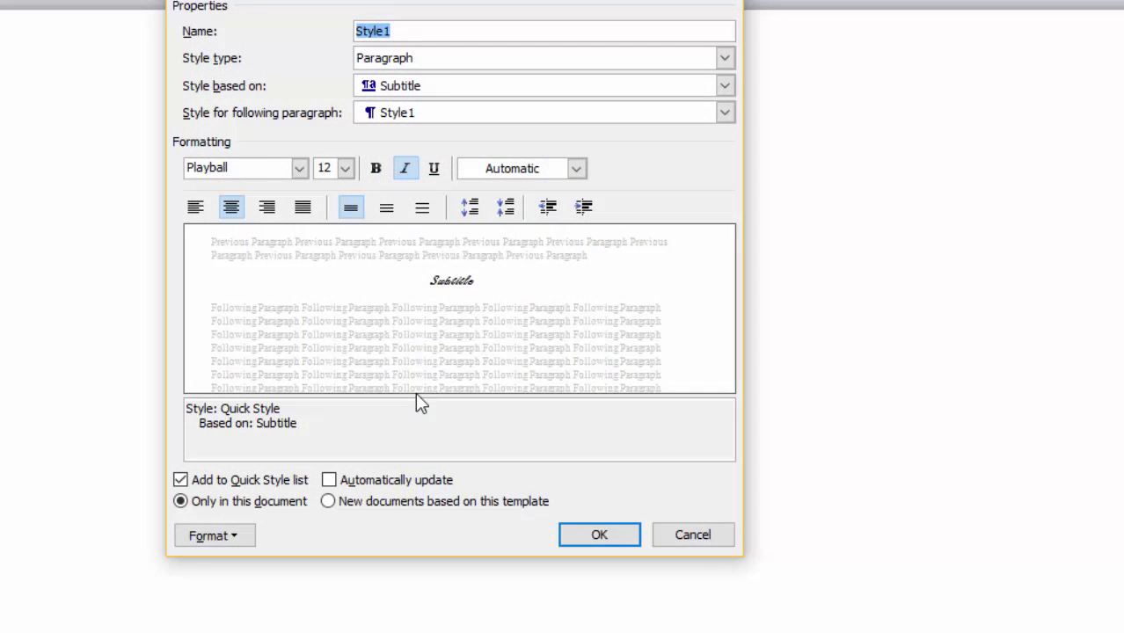
text(Modules)
key(Tab)
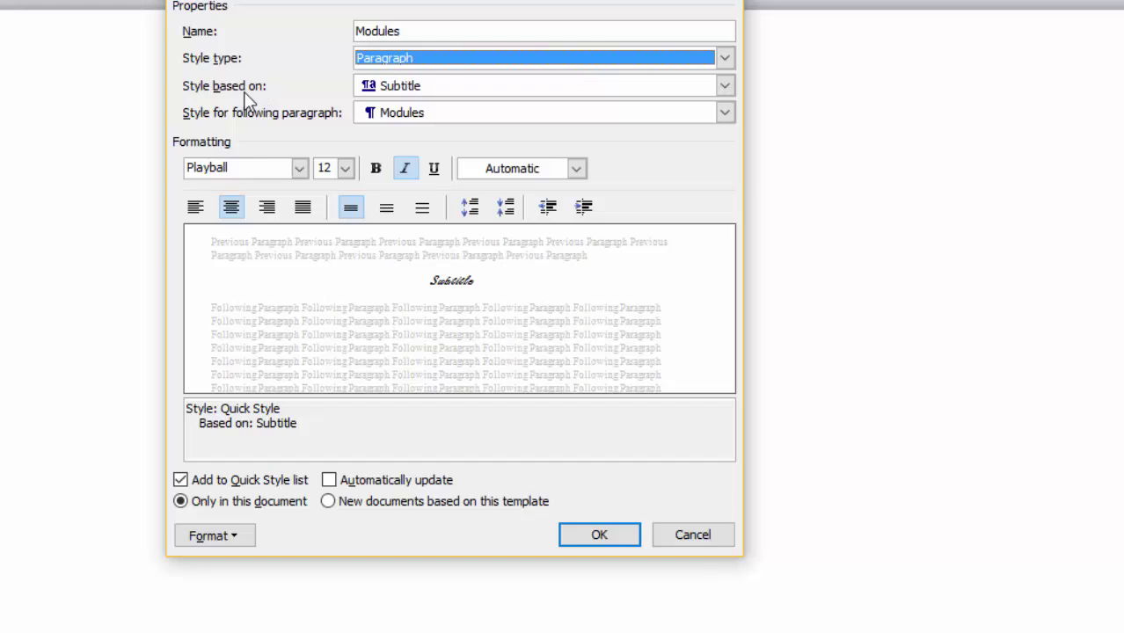
- Set the Modules style's font size to 20 and its paragraph spacing before to 24 pt
click(345, 168)
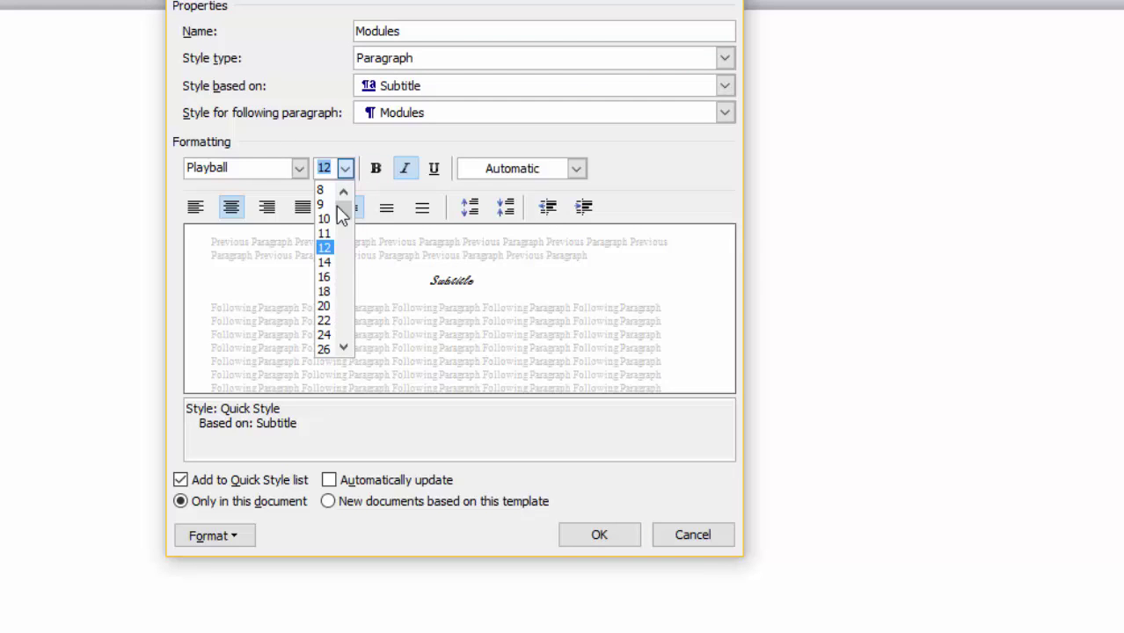
click(324, 299)
click(408, 167)
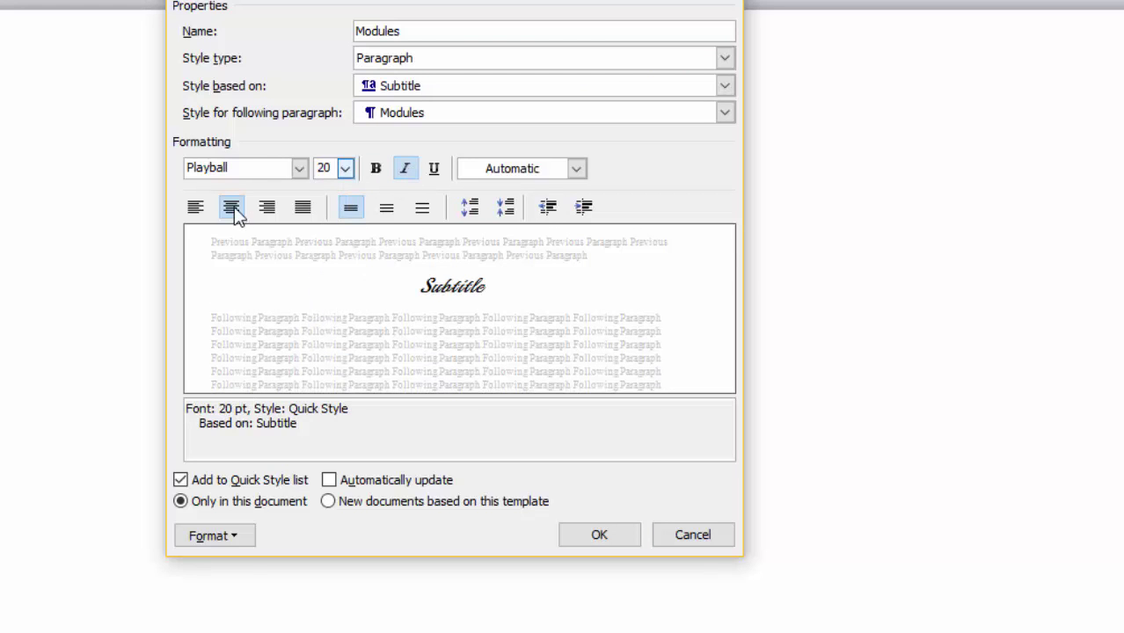
click(211, 536)
click(162, 587)
click(398, 291)
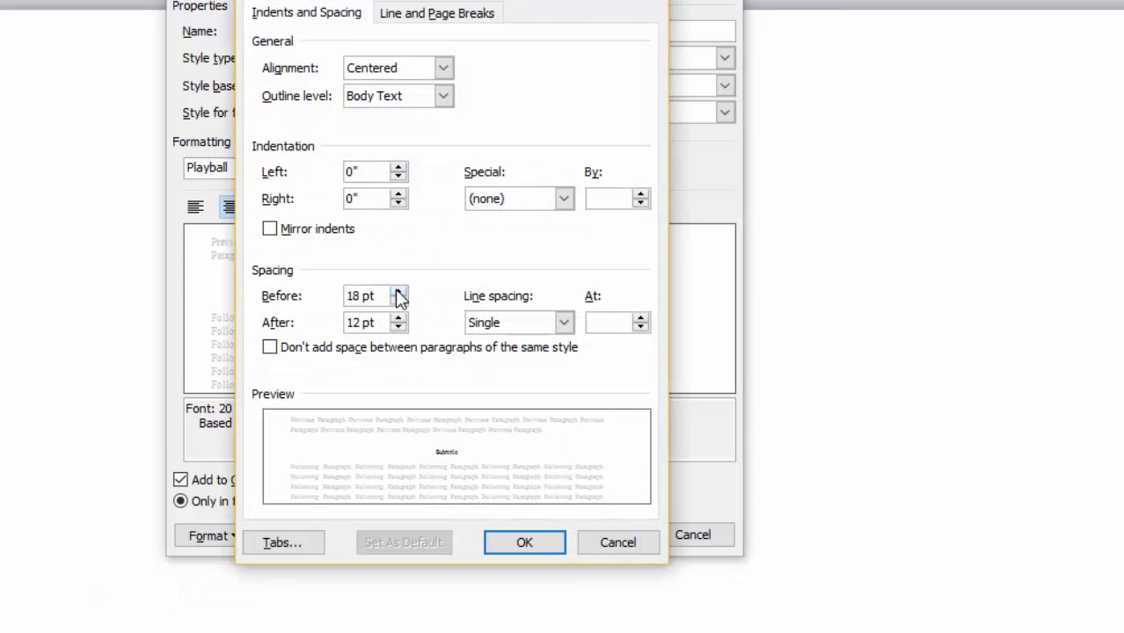
click(397, 291)
click(505, 543)
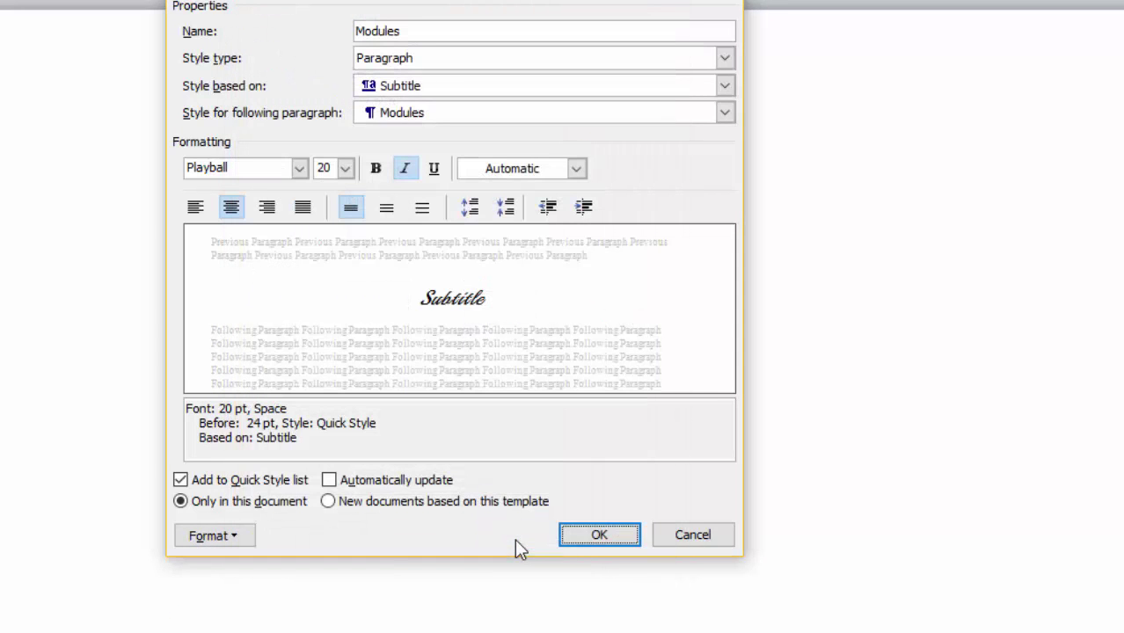
- Save the new Modules style and close the style list
click(601, 537)
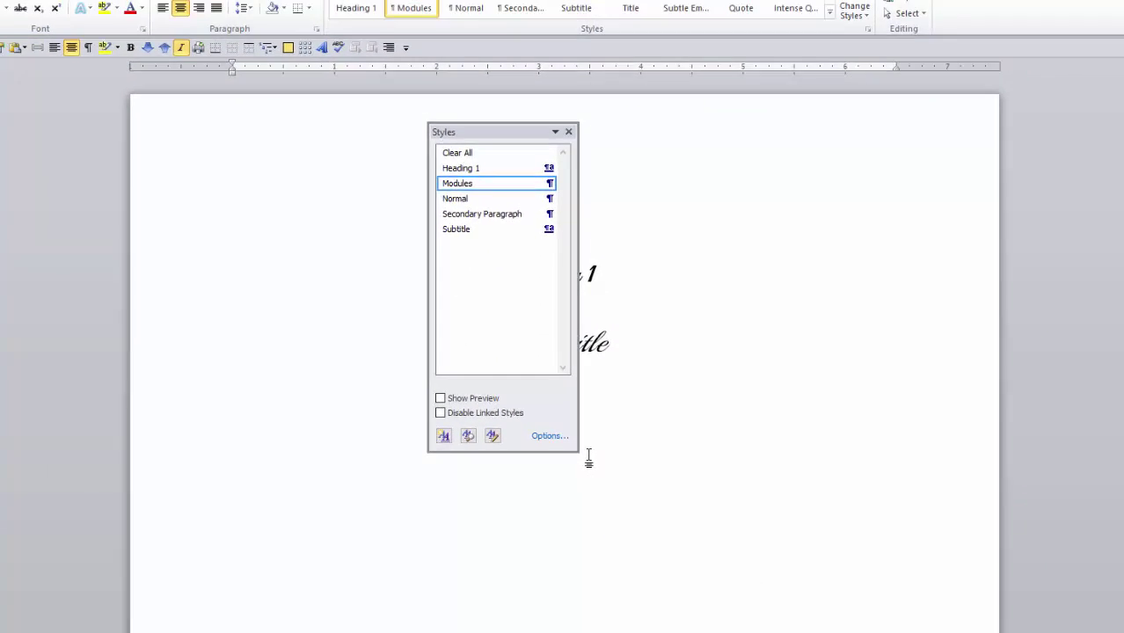
click(568, 165)
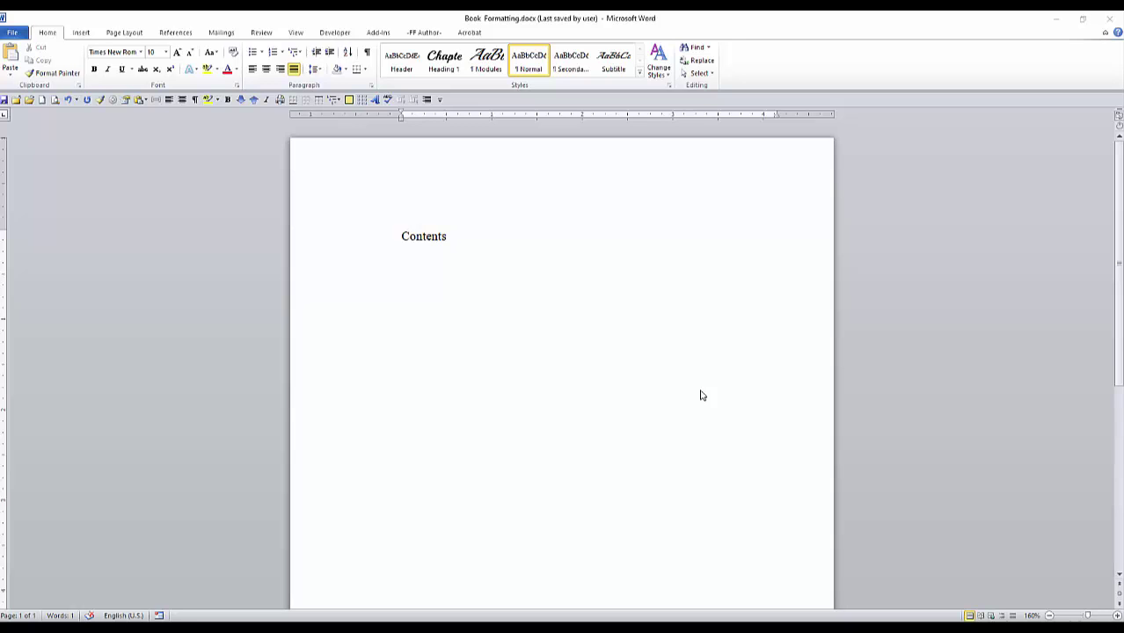
- Apply the Modules style to the Contents line and create a paragraph style named TOC Title based on it
click(669, 85)
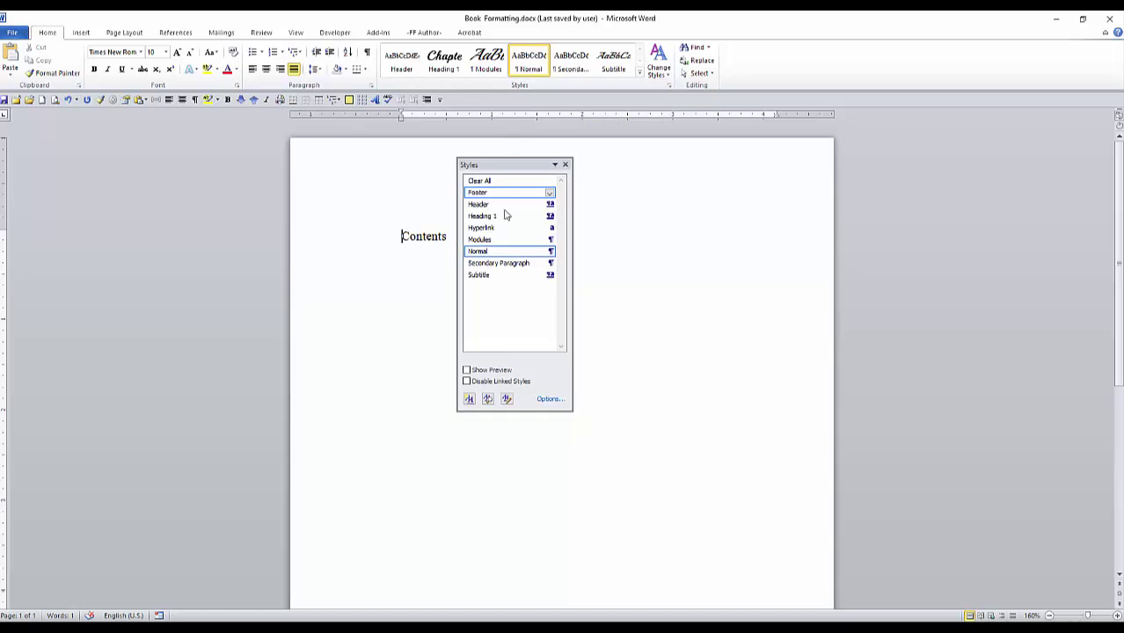
click(494, 242)
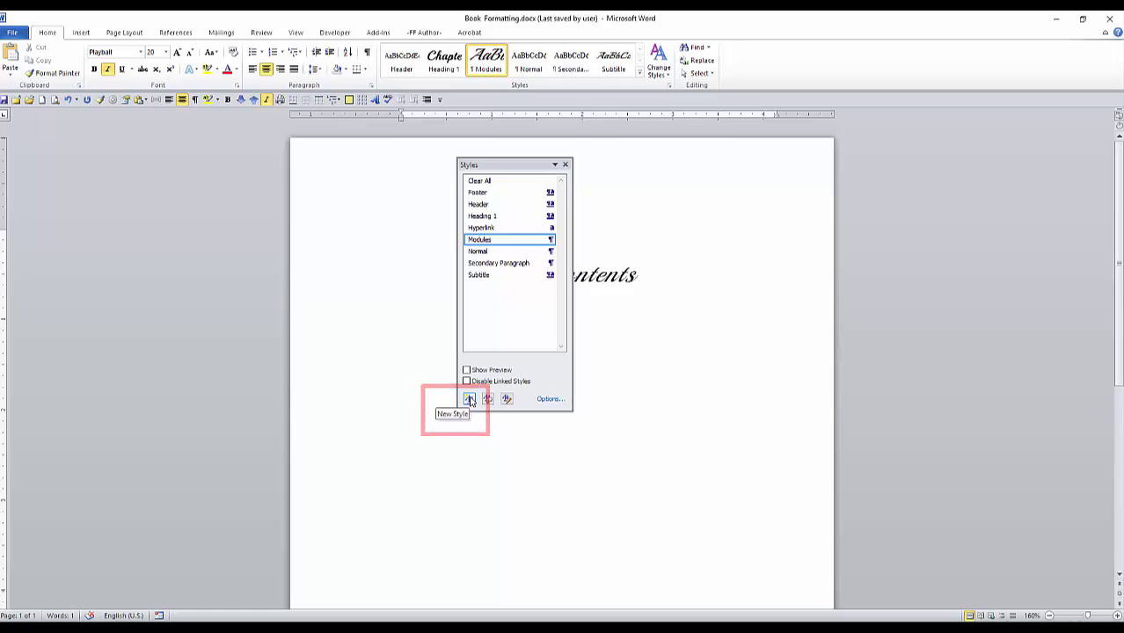
click(469, 401)
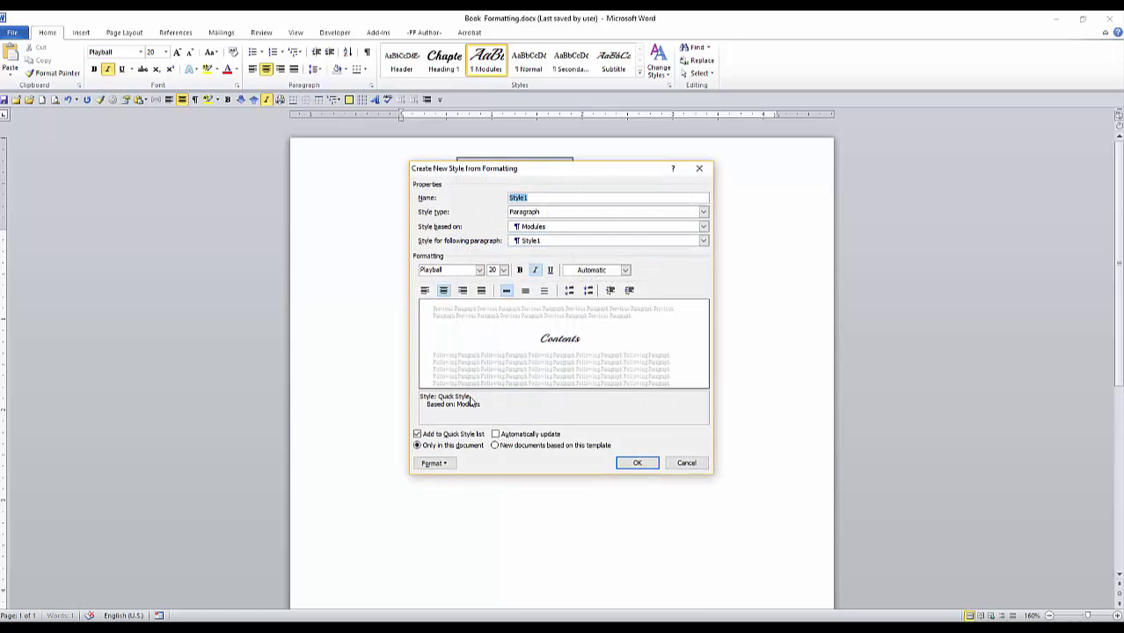
text(TOC Title)
key(Tab)
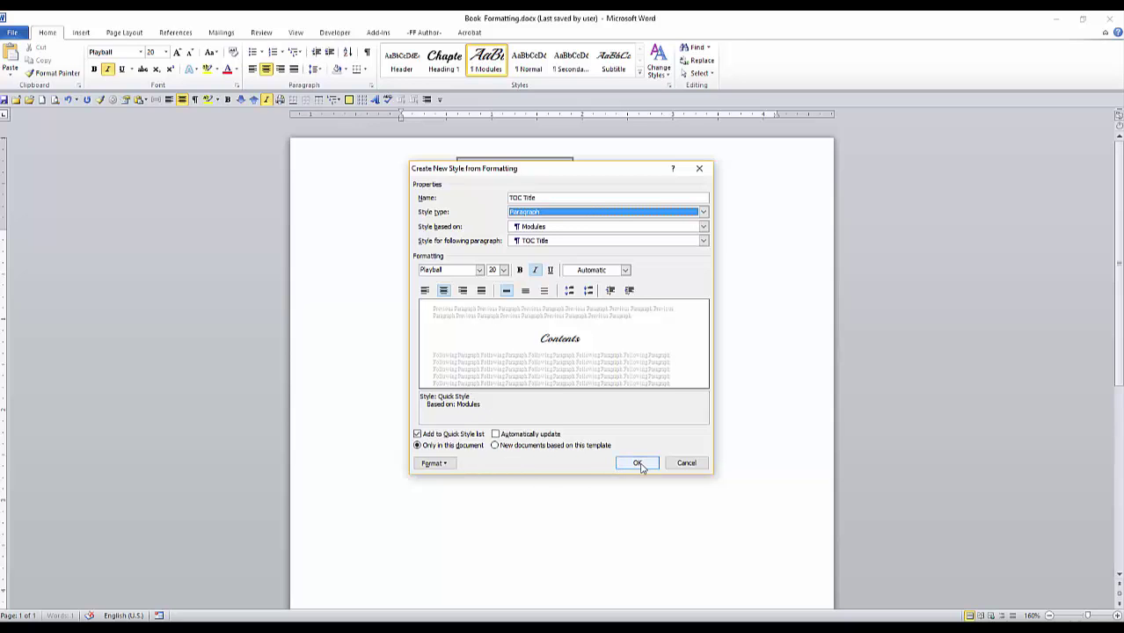
click(638, 463)
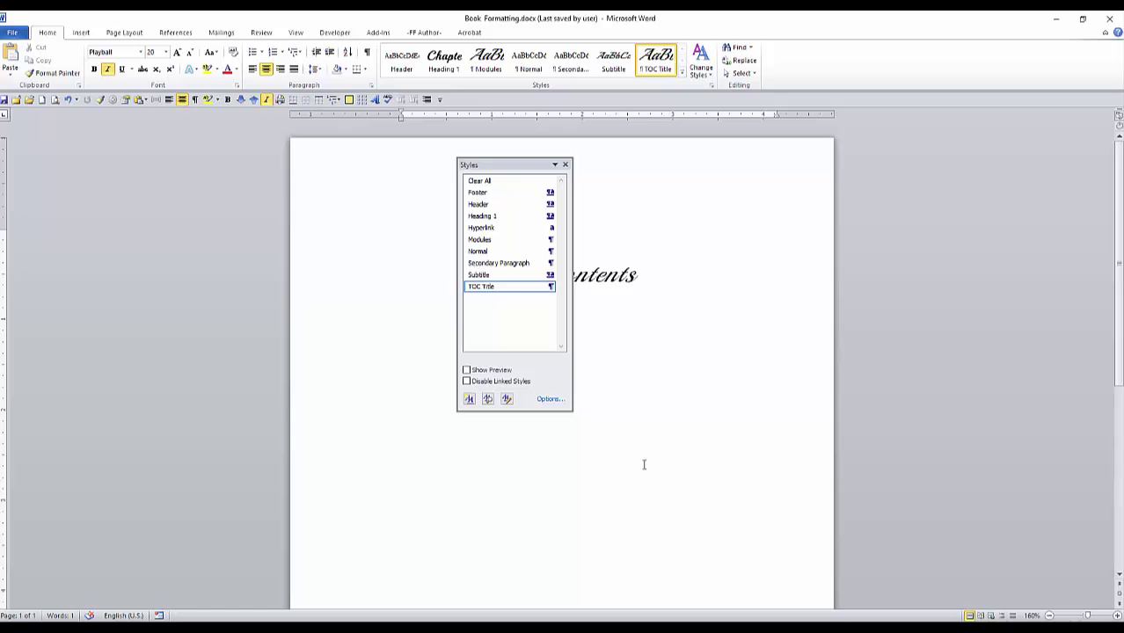
click(565, 164)
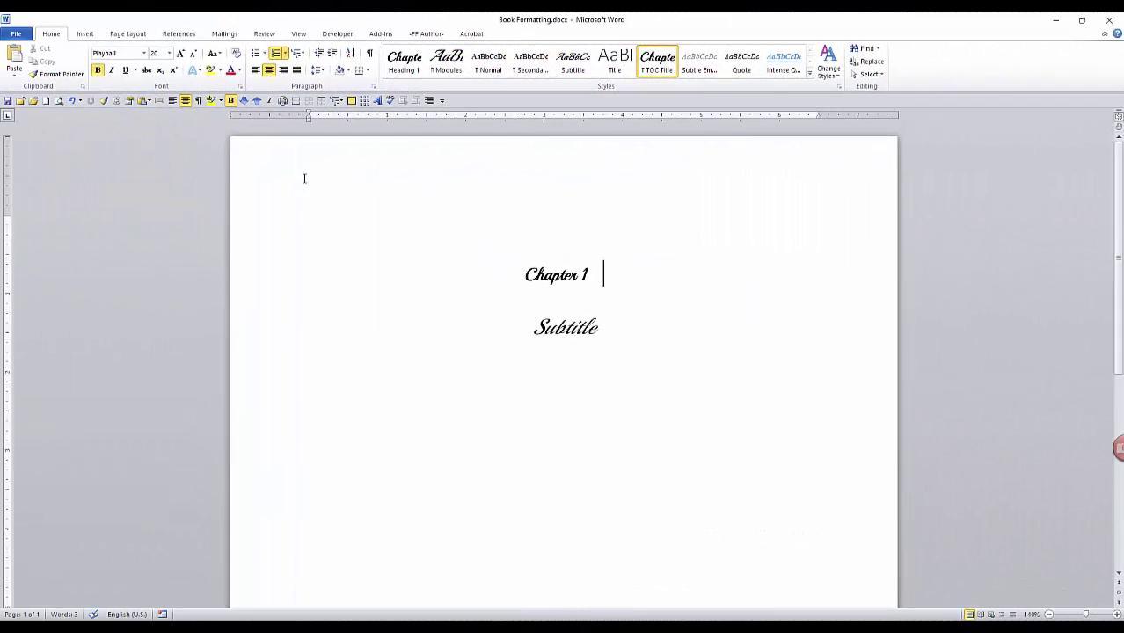
- Open the page header for editing and raise the Header style's paragraph spacing after by one increment, saving the style
double_click(349, 182)
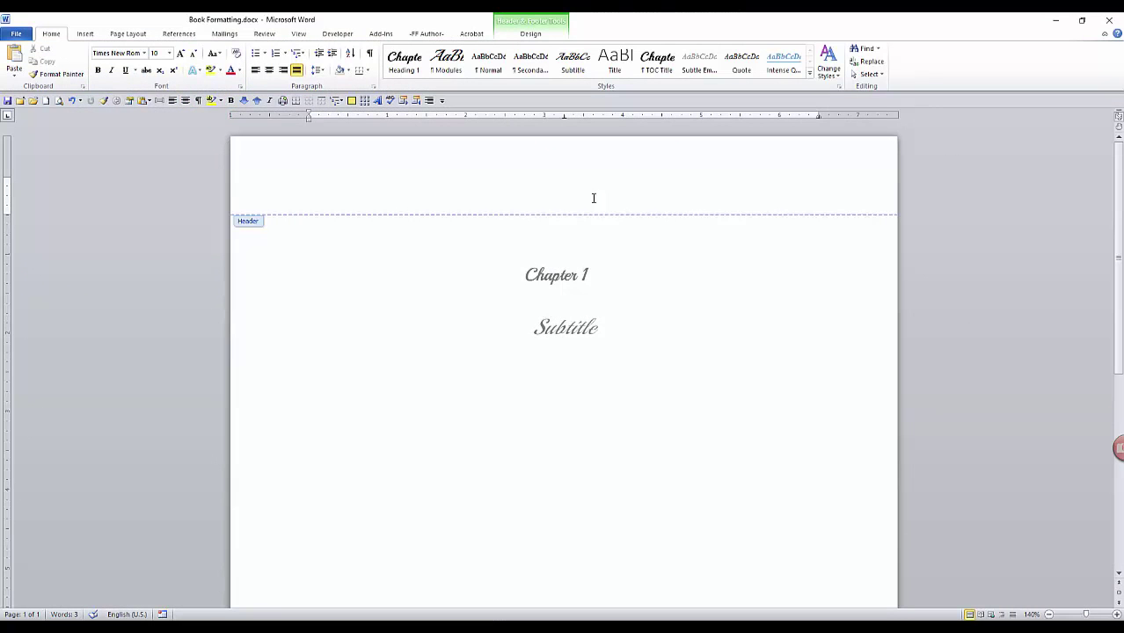
click(838, 87)
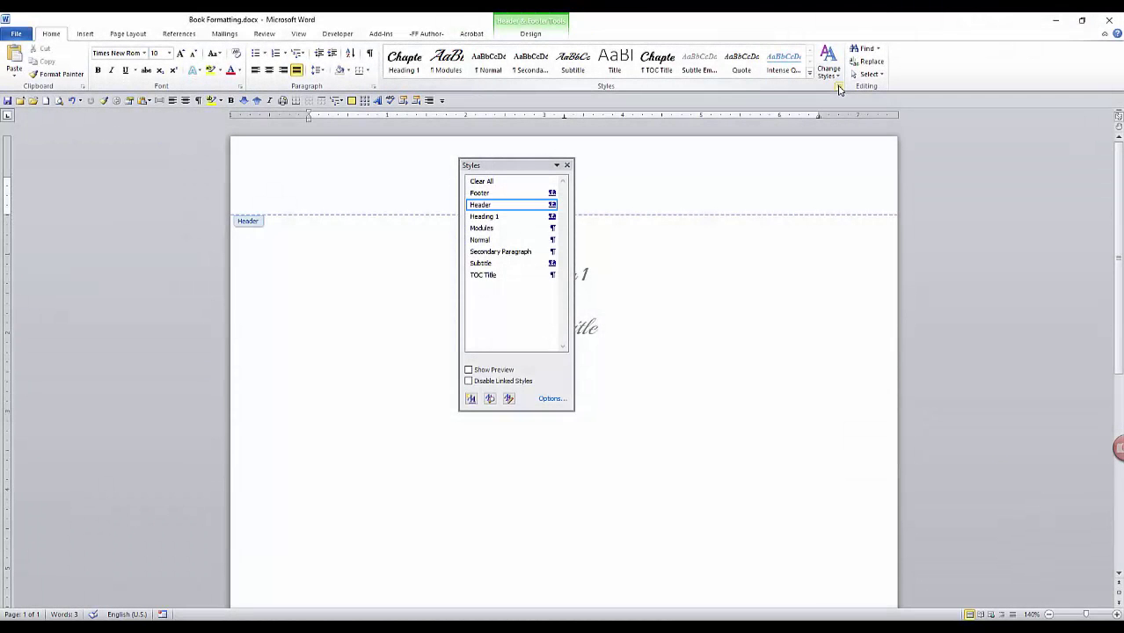
click(551, 205)
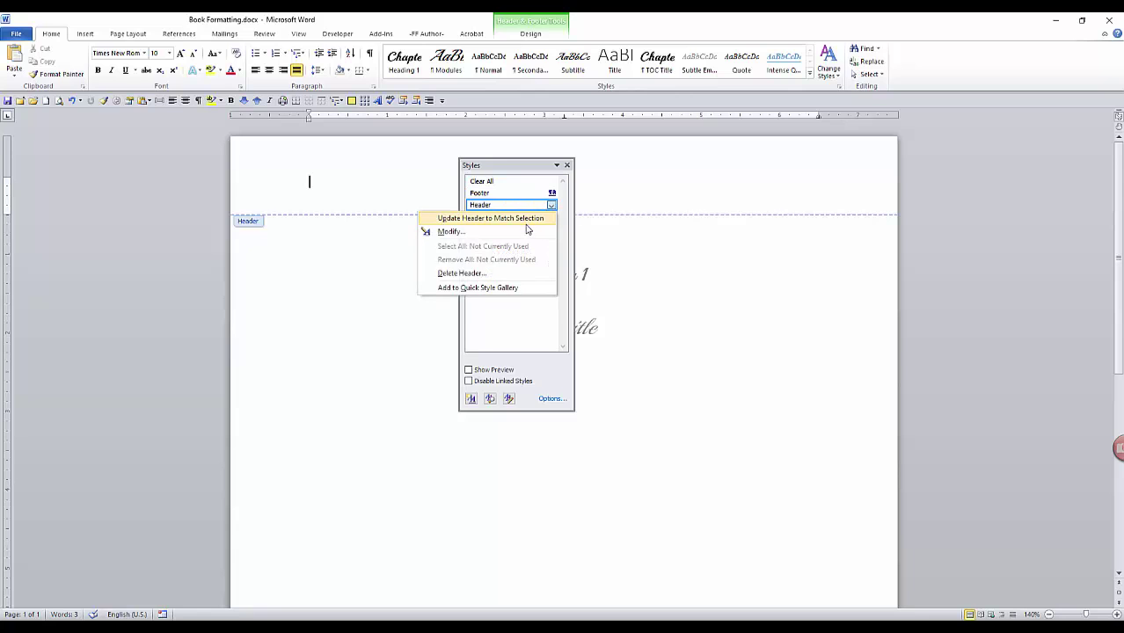
click(528, 231)
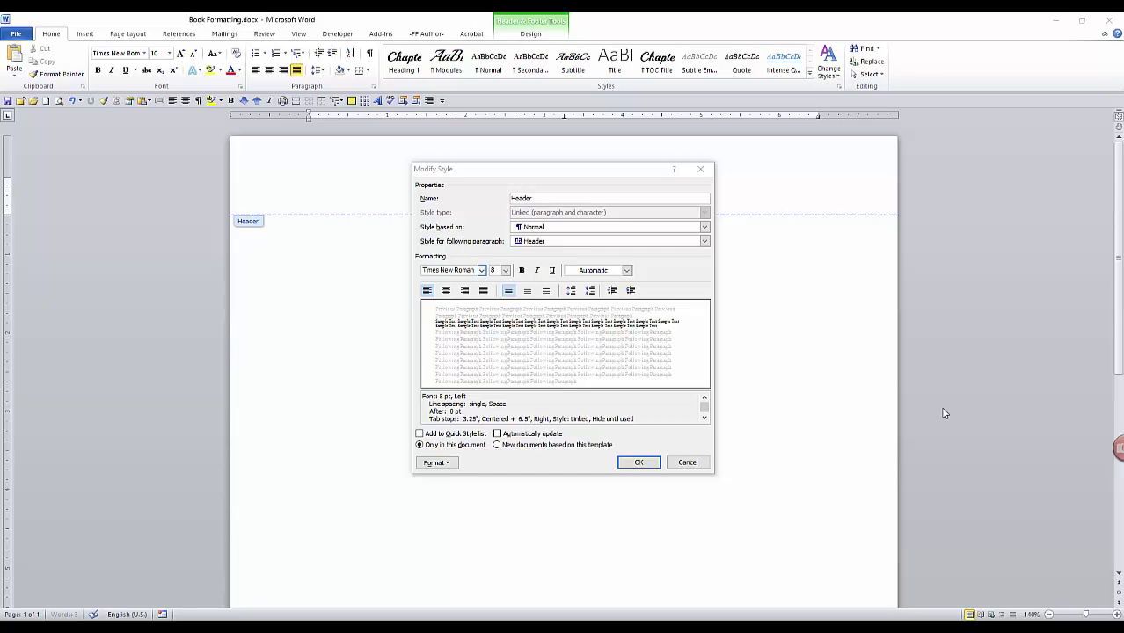
click(432, 464)
click(417, 495)
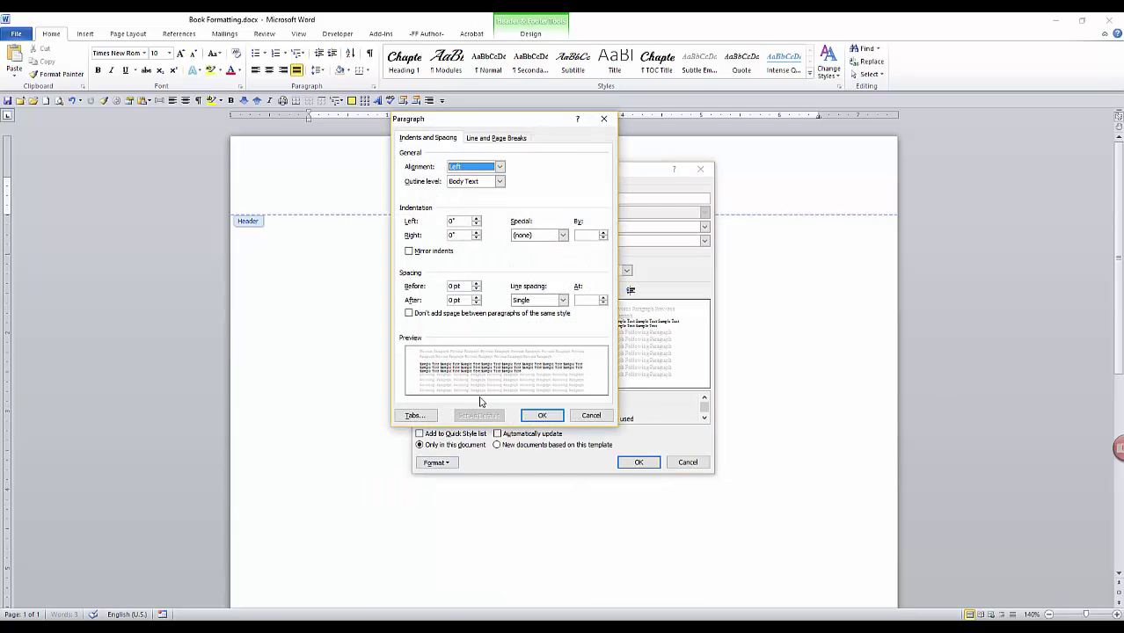
click(476, 299)
click(542, 416)
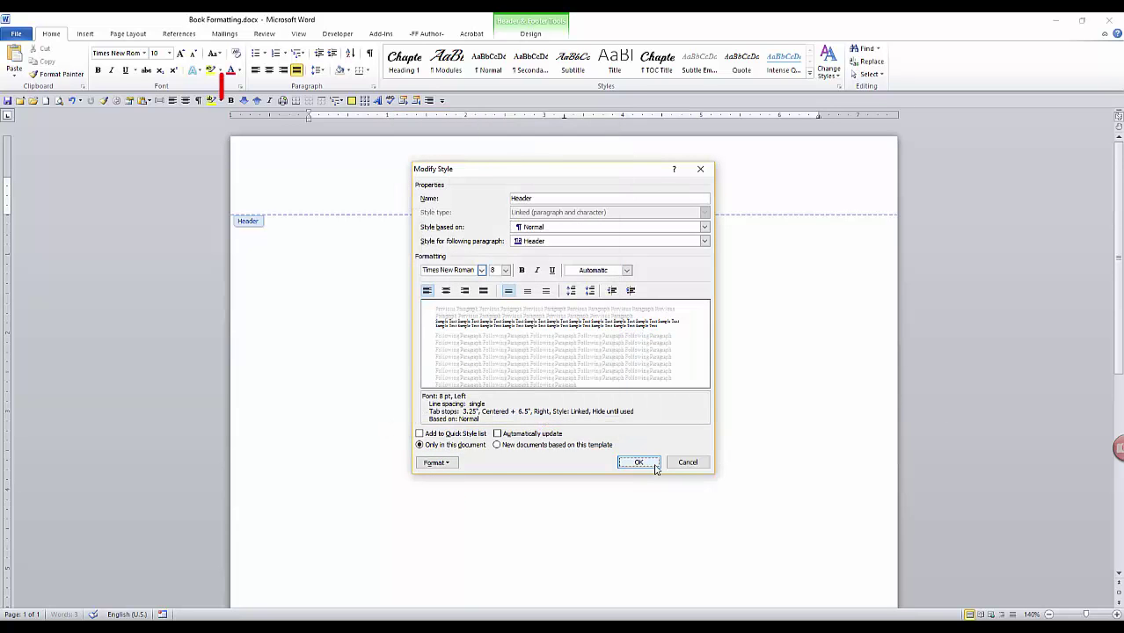
click(639, 462)
click(570, 222)
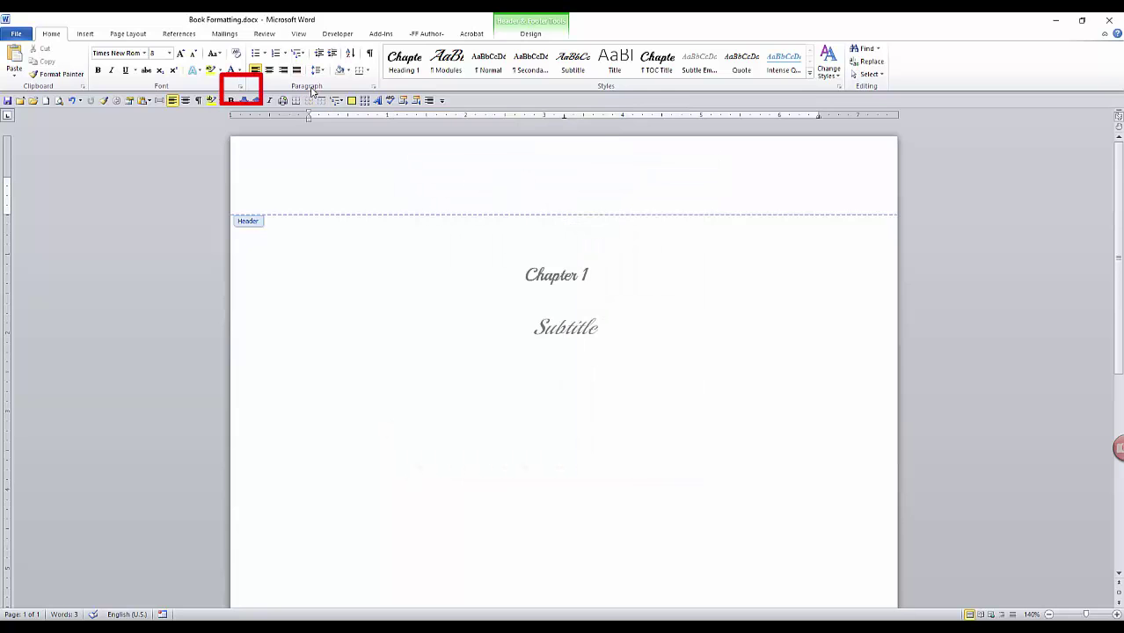
- Try expanding the header text's character spacing by 1.2 pt
click(240, 88)
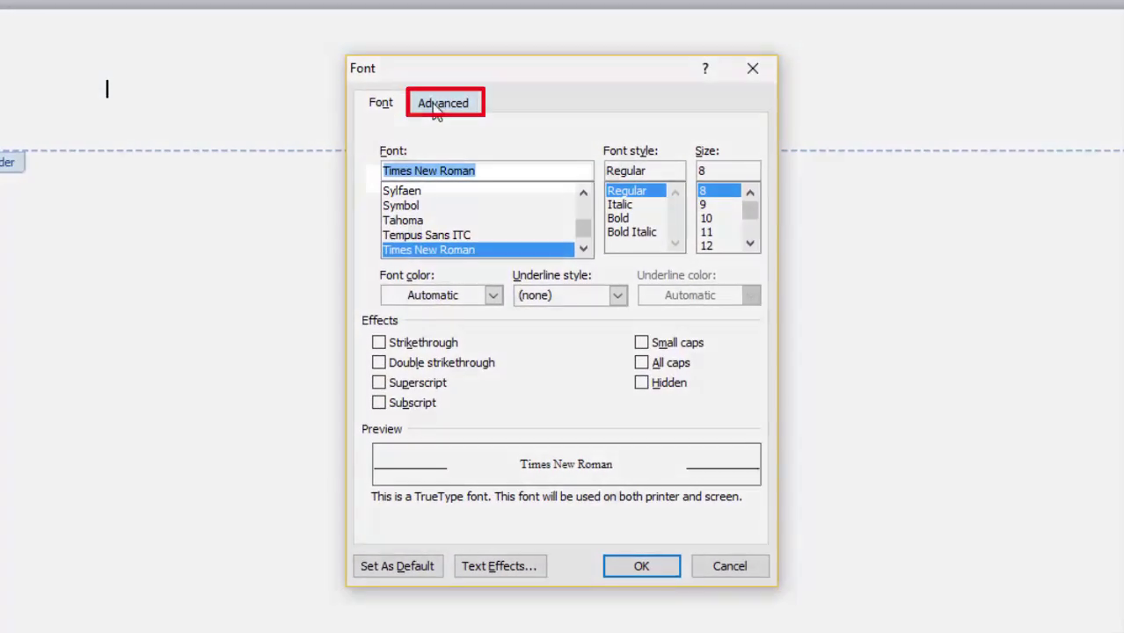
click(467, 142)
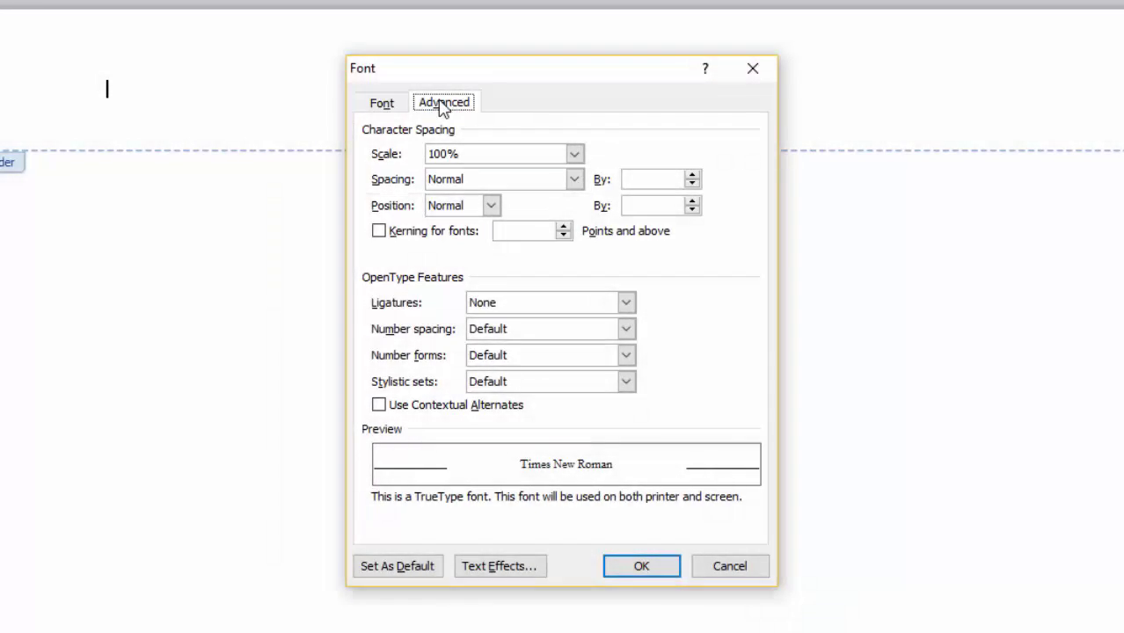
click(574, 178)
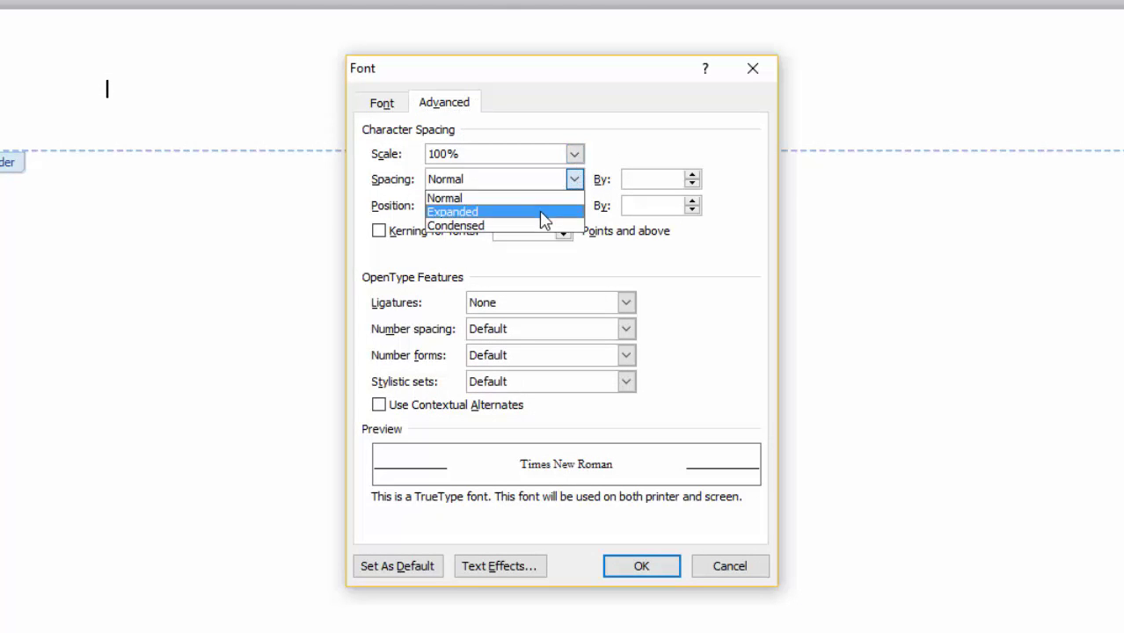
click(542, 213)
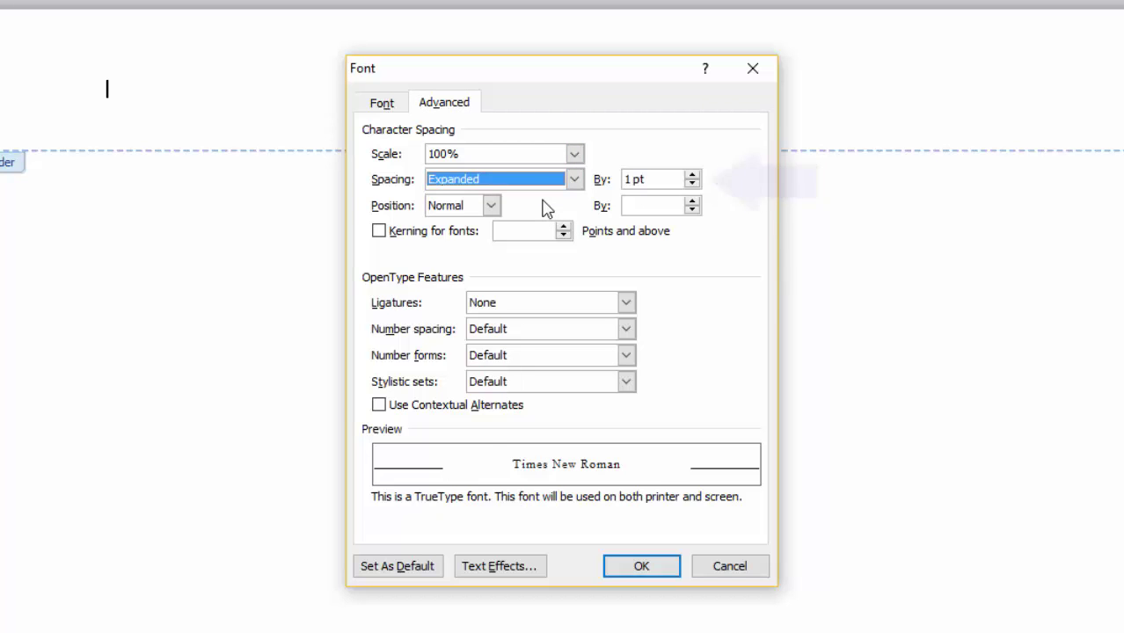
click(692, 175)
click(692, 175)
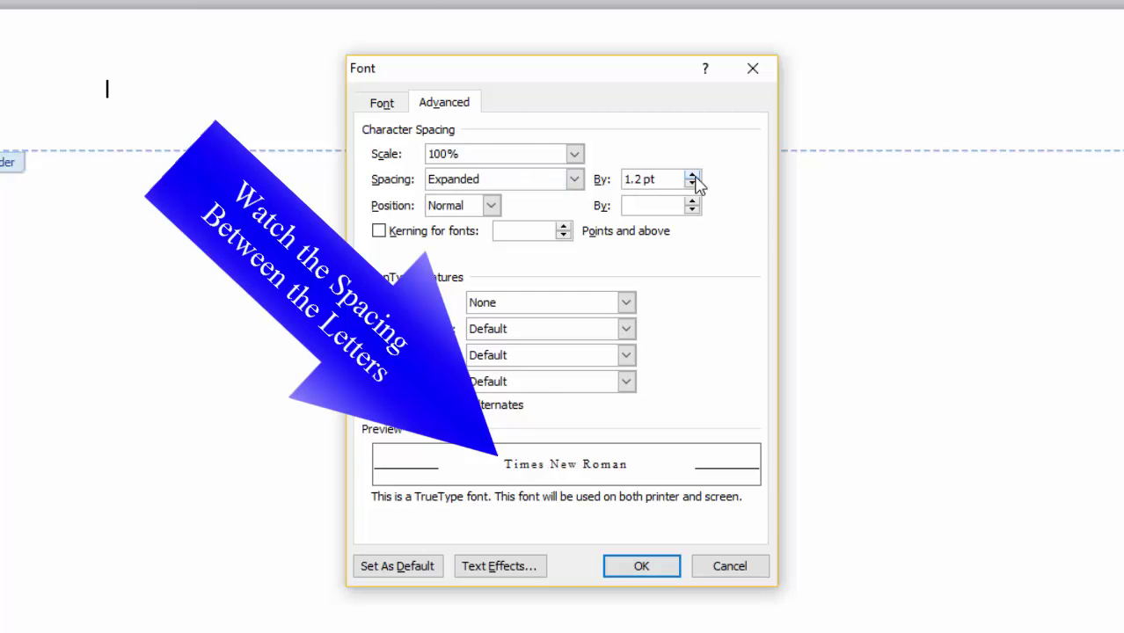
click(726, 568)
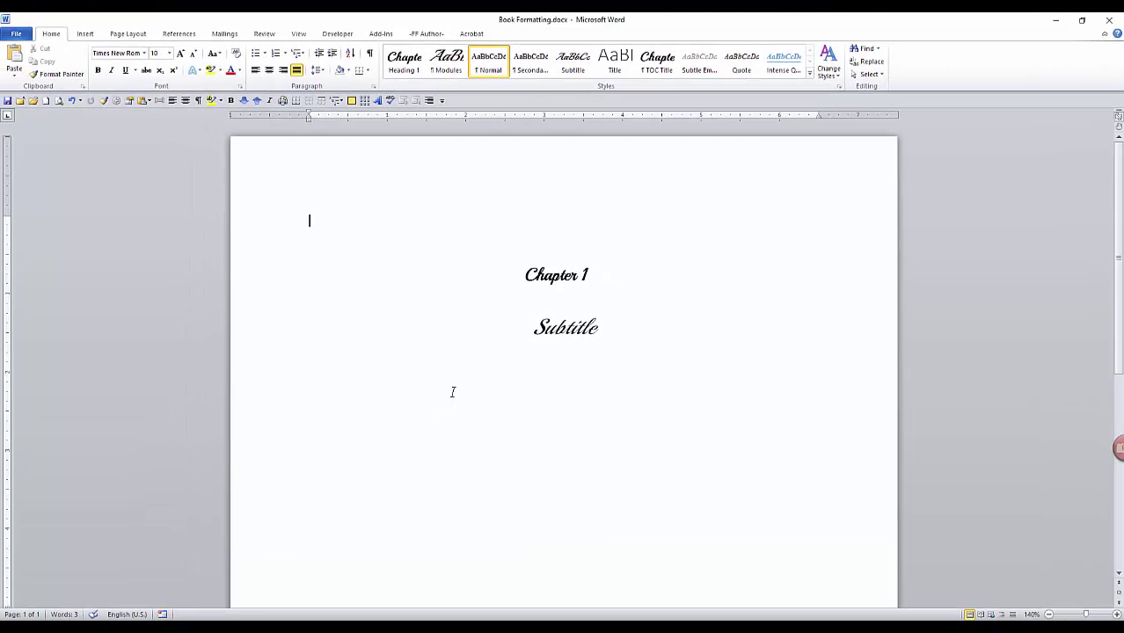
- Remove the Title, Subtle Emphasis, Quote and Intense Quote styles from the Quick Style gallery
right_click(614, 59)
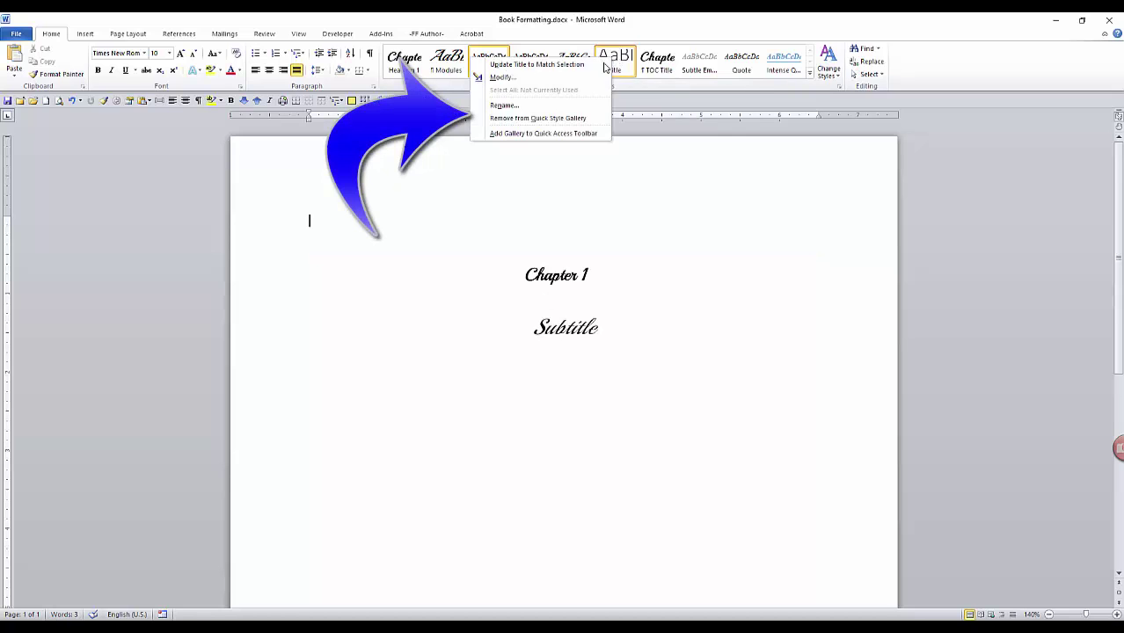
click(598, 123)
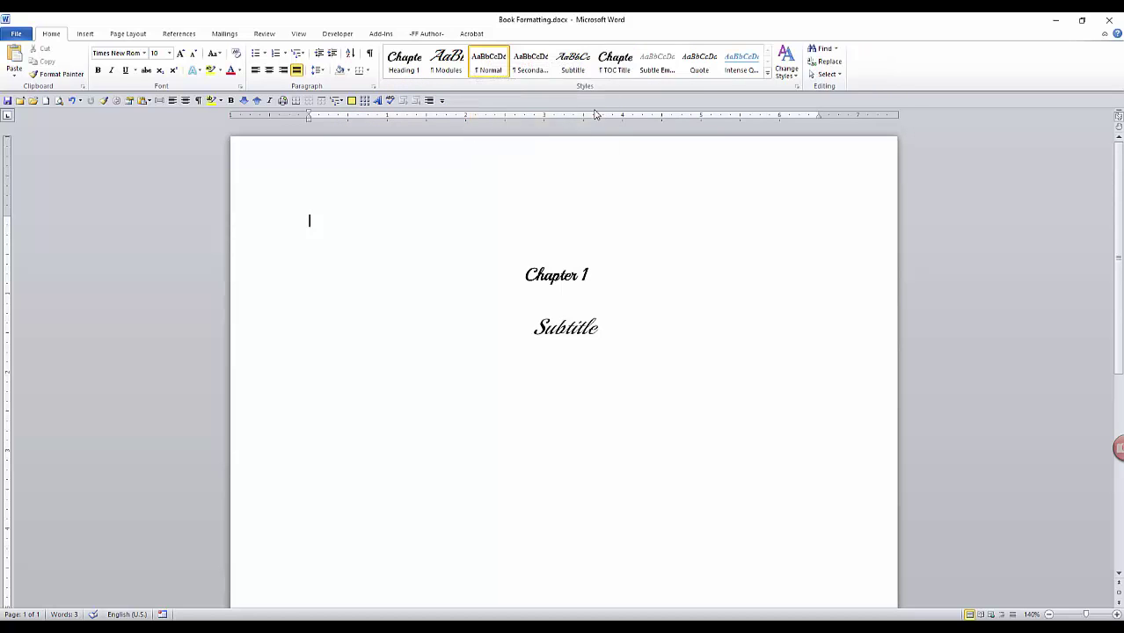
right_click(666, 62)
click(638, 121)
right_click(661, 62)
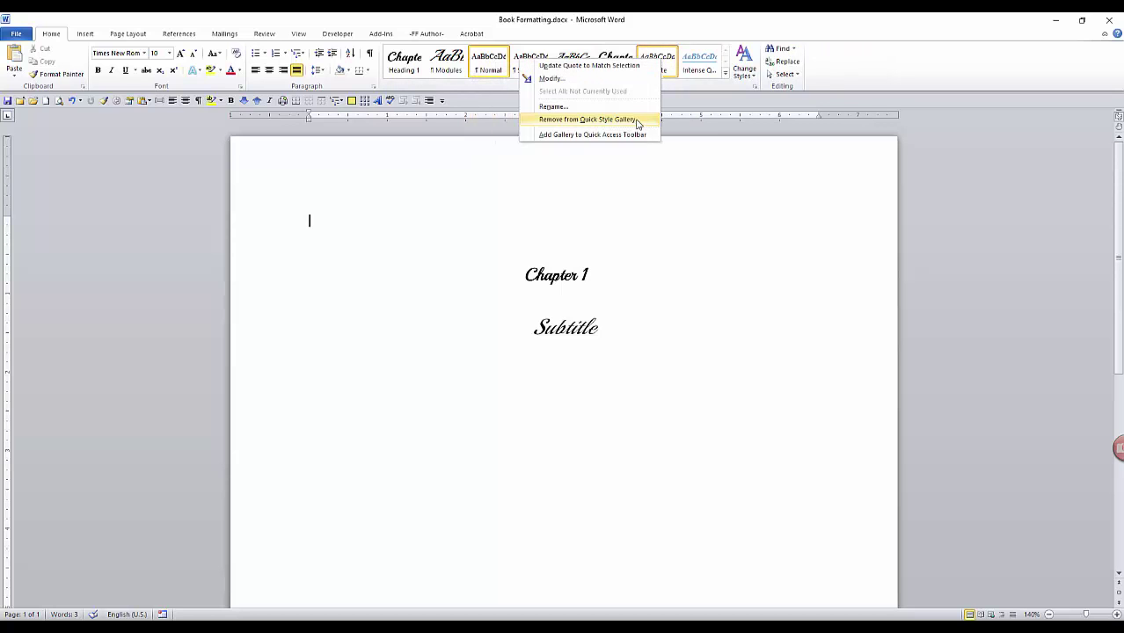
click(641, 120)
right_click(660, 62)
click(632, 120)
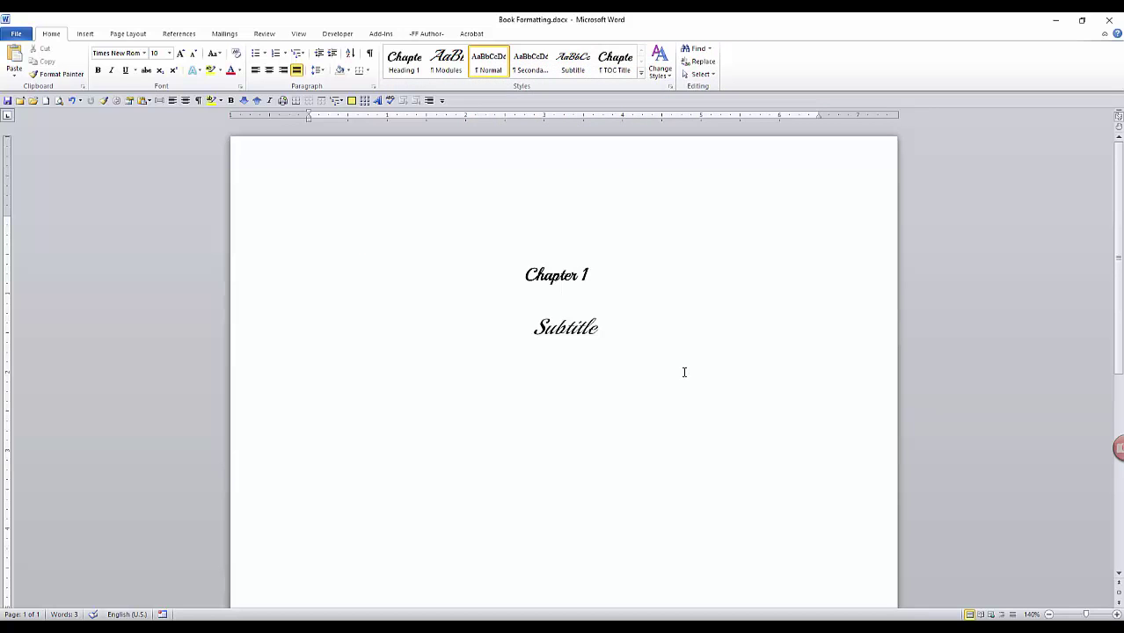
- Add the Header style to the Quick Style gallery and close the style list
click(671, 86)
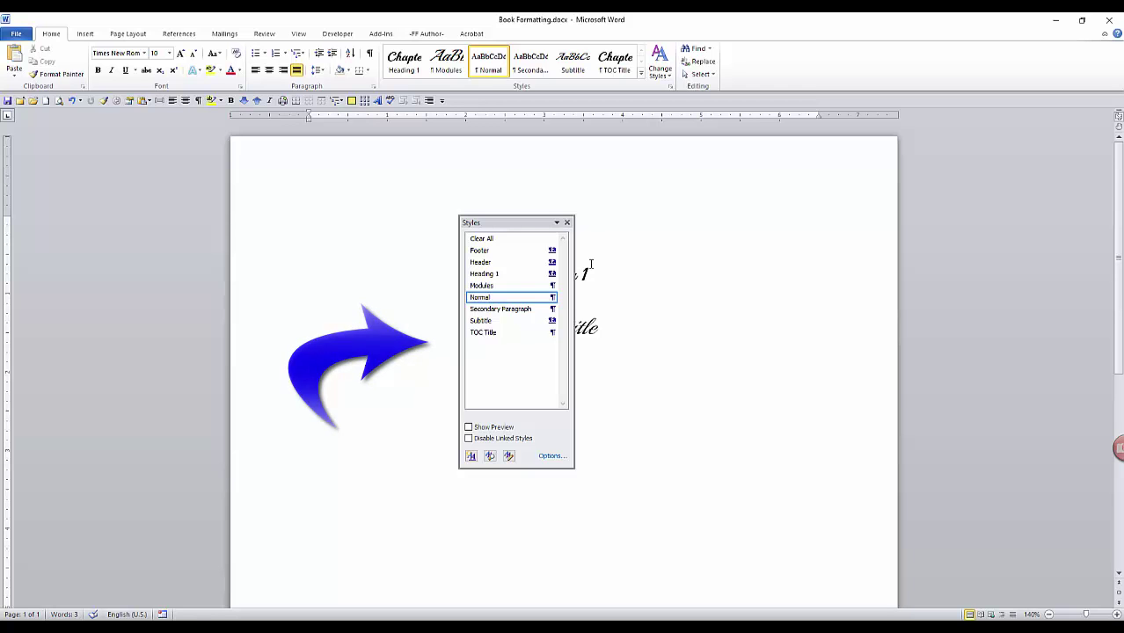
click(553, 264)
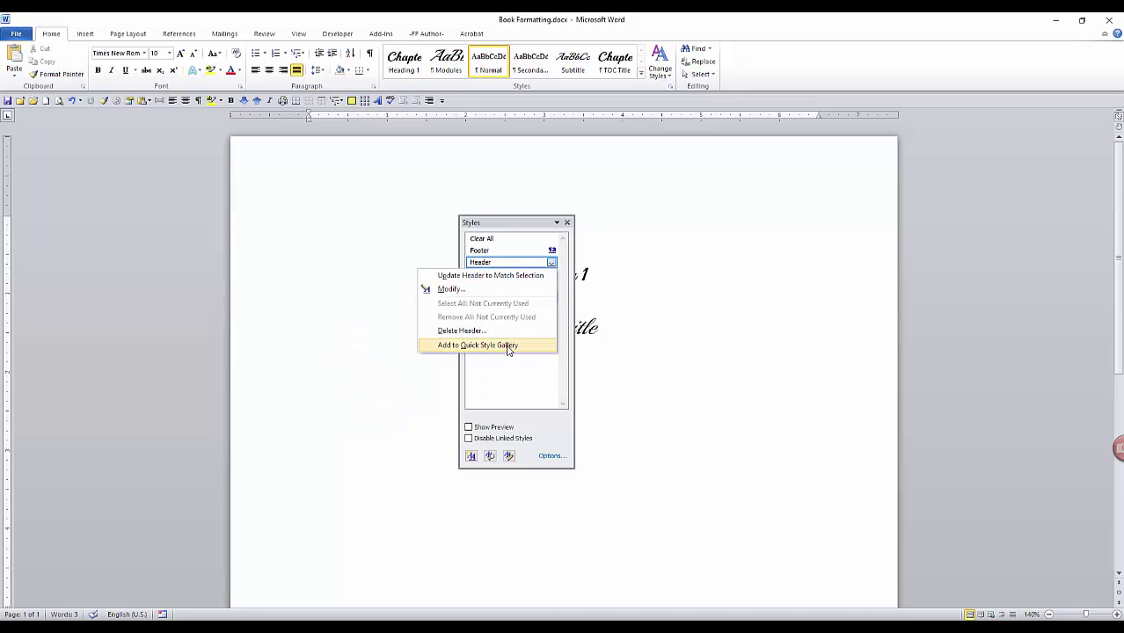
click(507, 346)
click(568, 222)
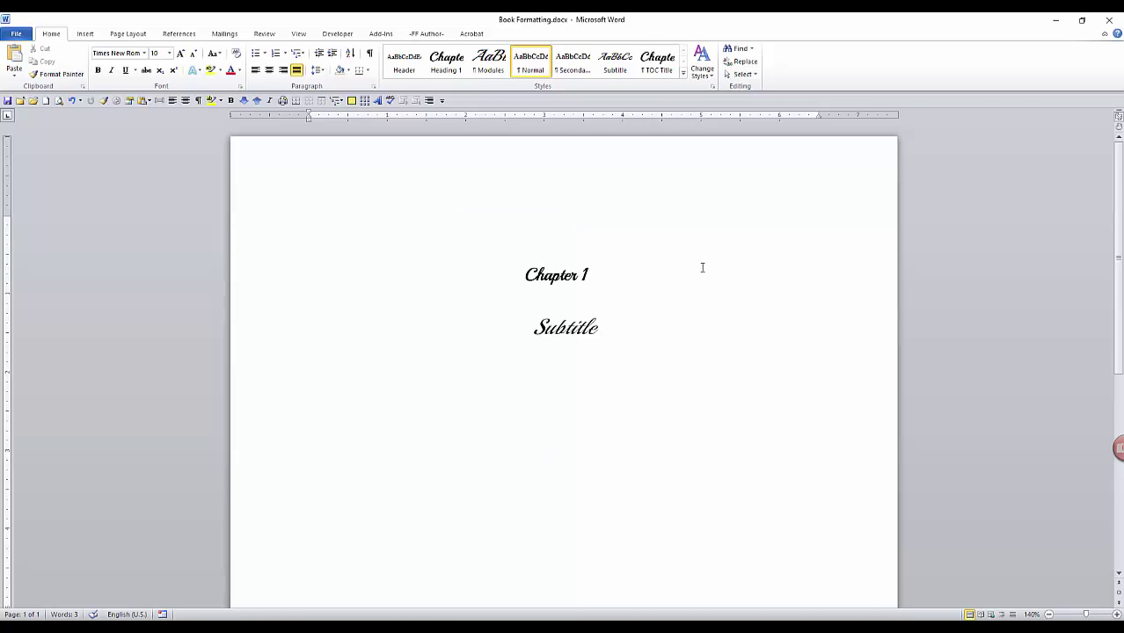